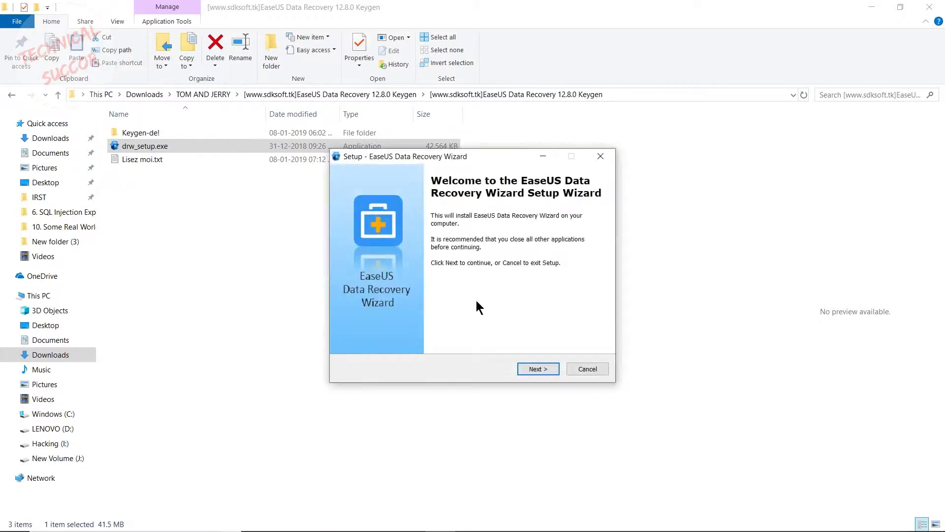
Install EaseUS Data Recovery Wizard, accepting the license agreement and keeping the default destination, Start Menu folder and desktop icon
left_click(531, 371)
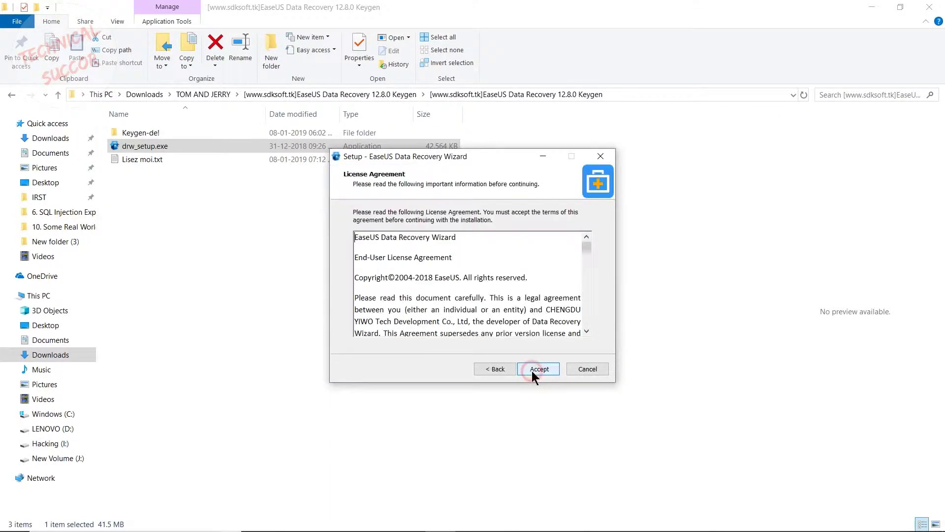
left_click(531, 371)
left_click(532, 370)
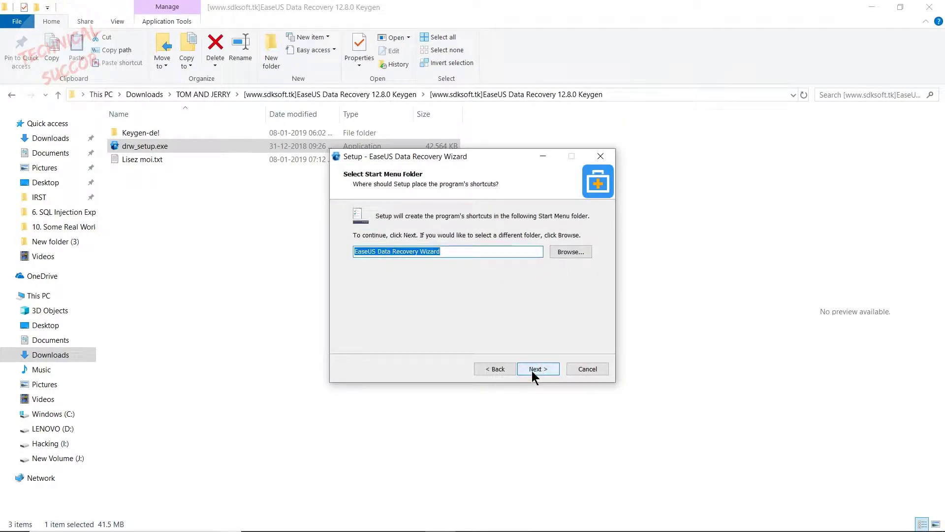
left_click(531, 371)
left_click(531, 371)
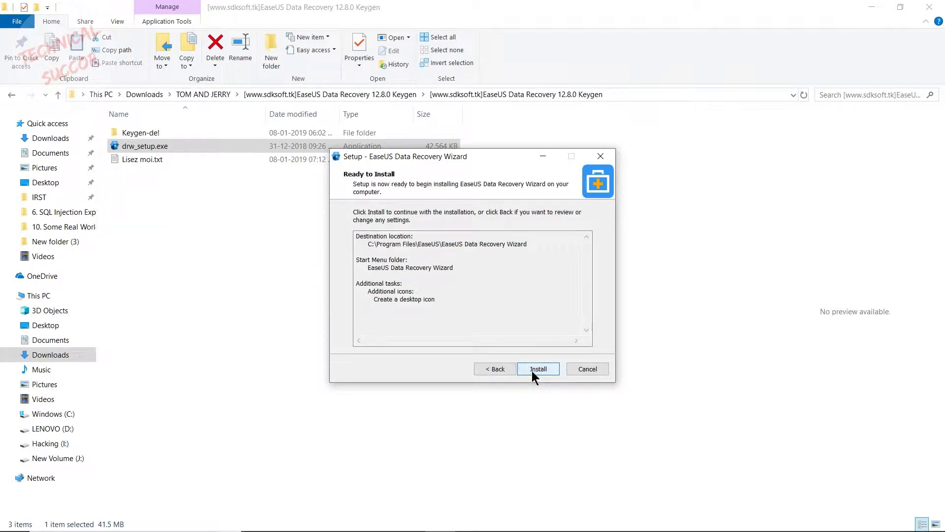
left_click(531, 371)
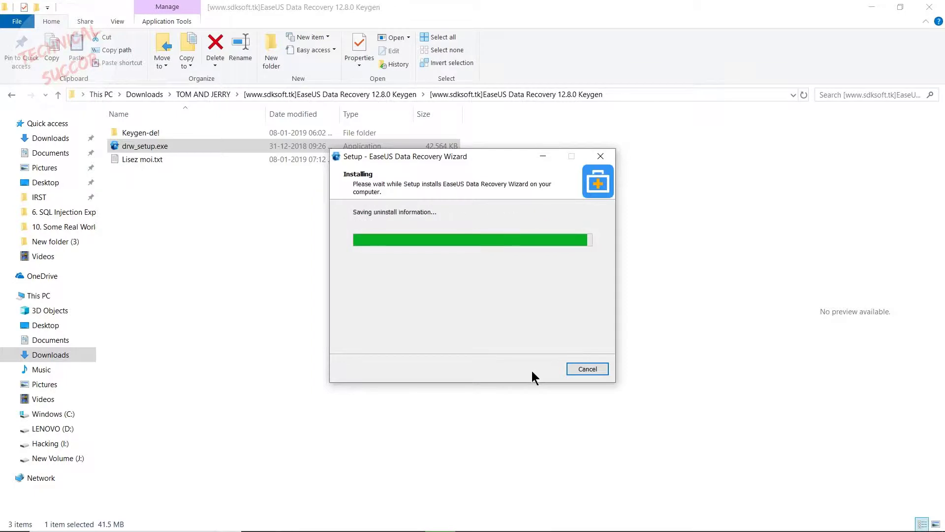
Finish the setup without launching the program or participating in the Customer Experience Improvement Program
left_click(414, 275)
left_click(412, 261)
left_click(553, 368)
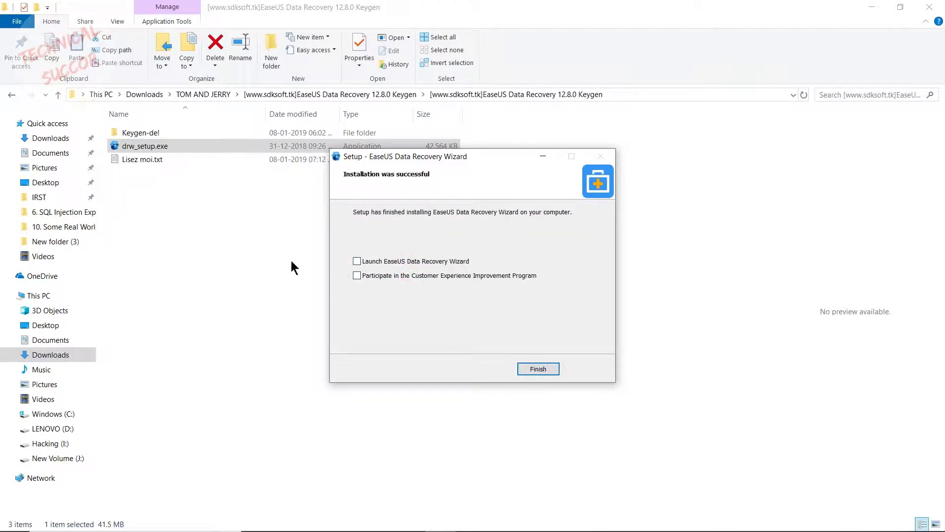
left_click(437, 11)
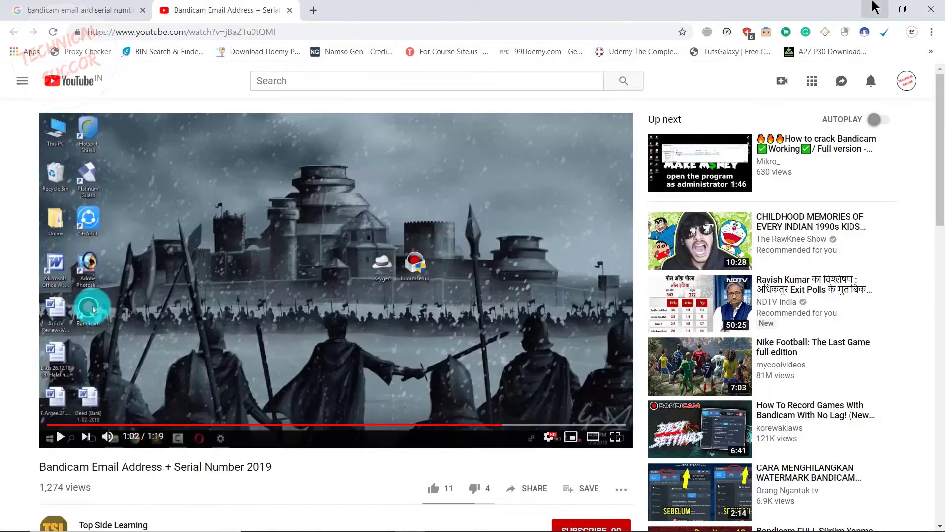
left_click(875, 10)
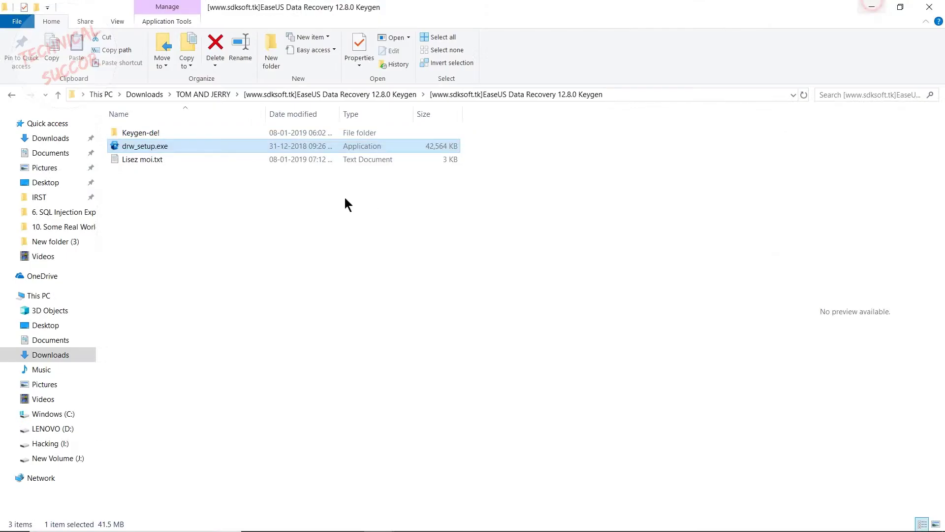
Run Host+Firewall-Block.cmd from the Keygen-de! folder
double_click(119, 131)
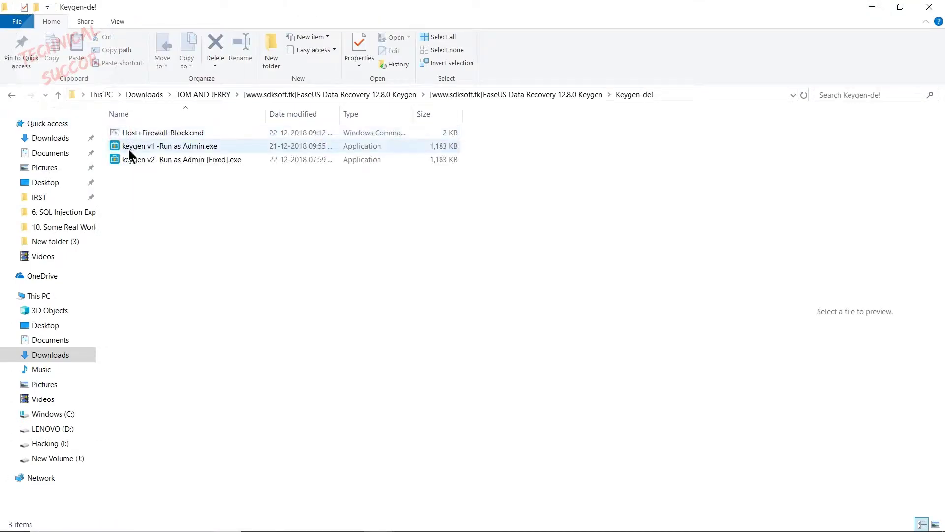
double_click(135, 131)
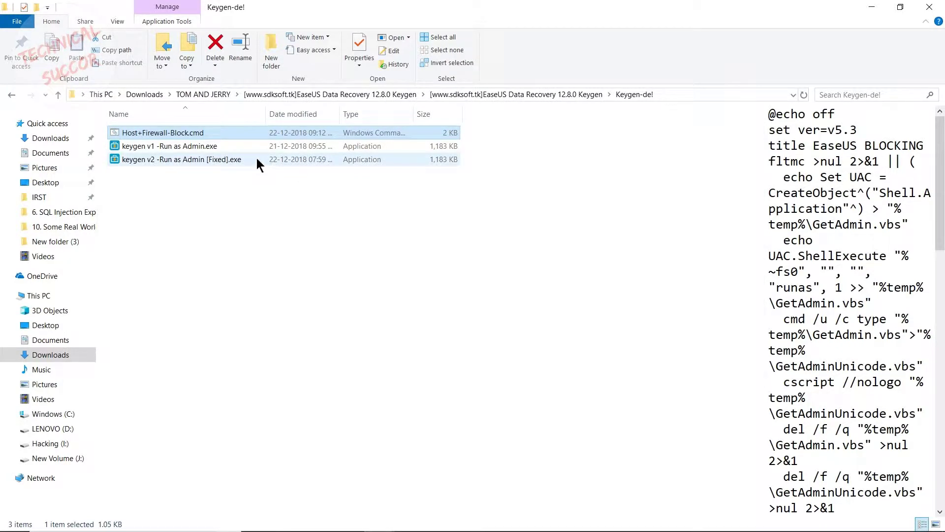
Run keygen v2 -Run as Admin [Fixed].exe with administrator rights
double_click(251, 159)
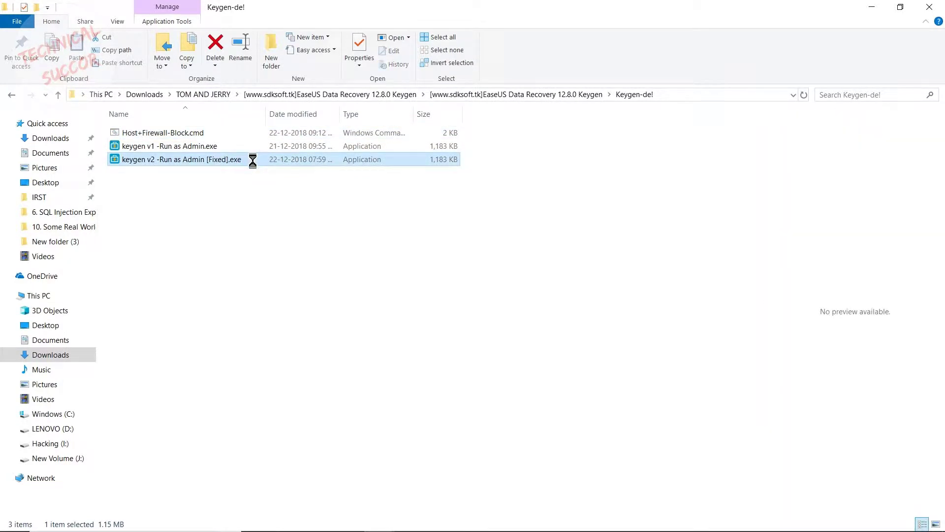
right_click(252, 160)
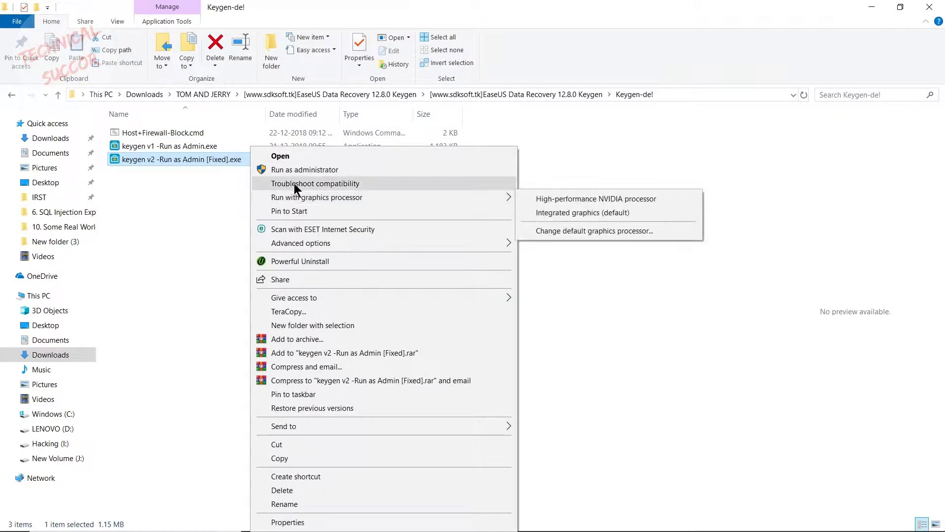
left_click(322, 171)
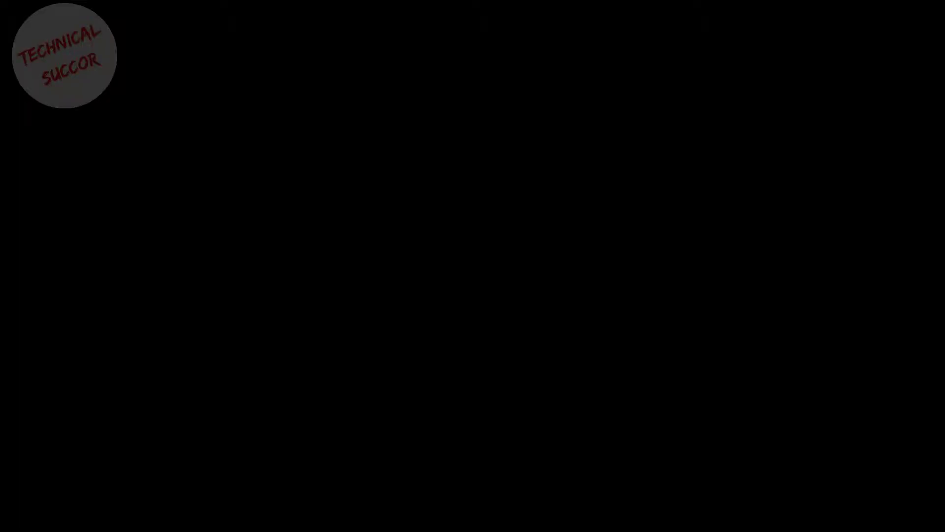
left_click(407, 351)
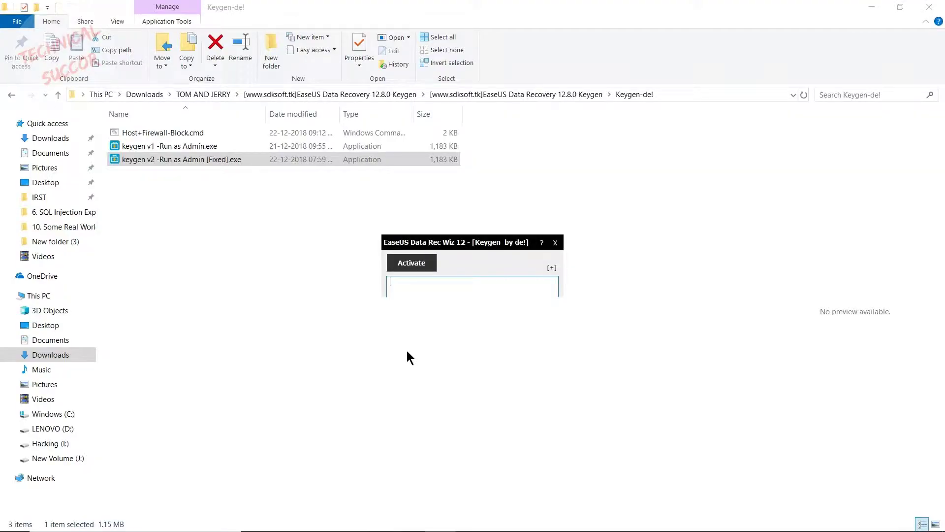
Run the keygen's activation on C:\Program Files\EaseUS\EaseUS Data Recovery Wizard and close the keygen
left_click(415, 263)
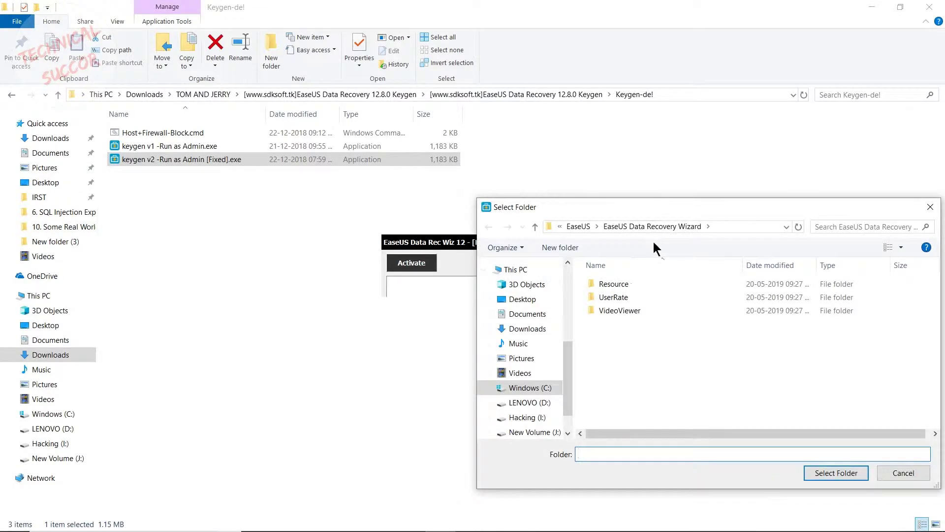
left_click(502, 389)
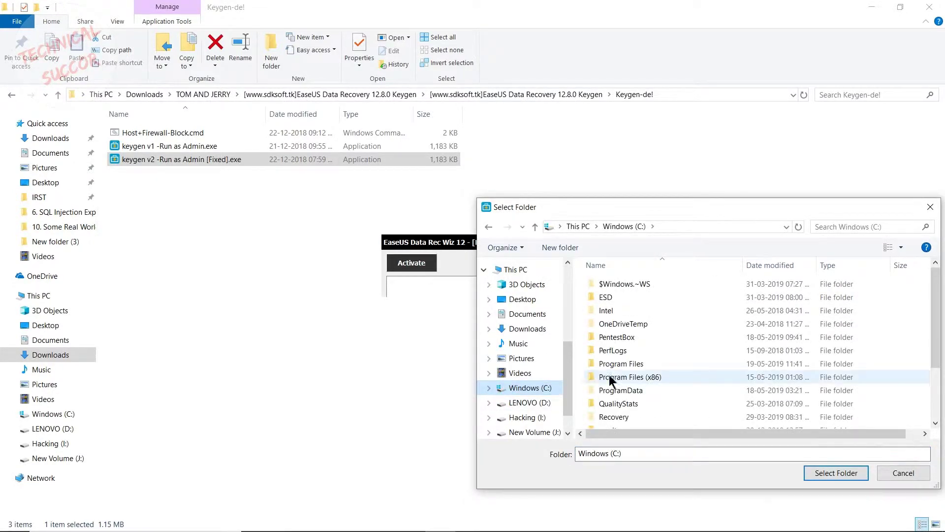
double_click(635, 365)
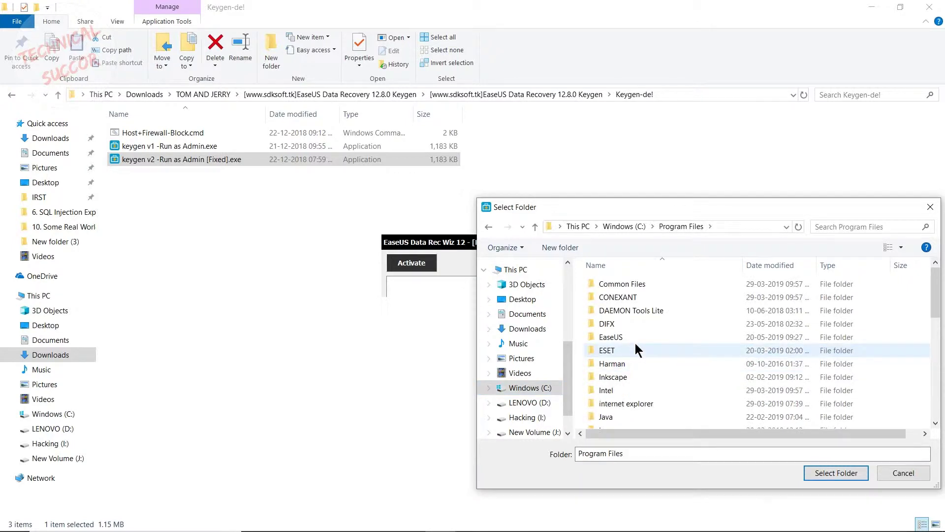
double_click(636, 337)
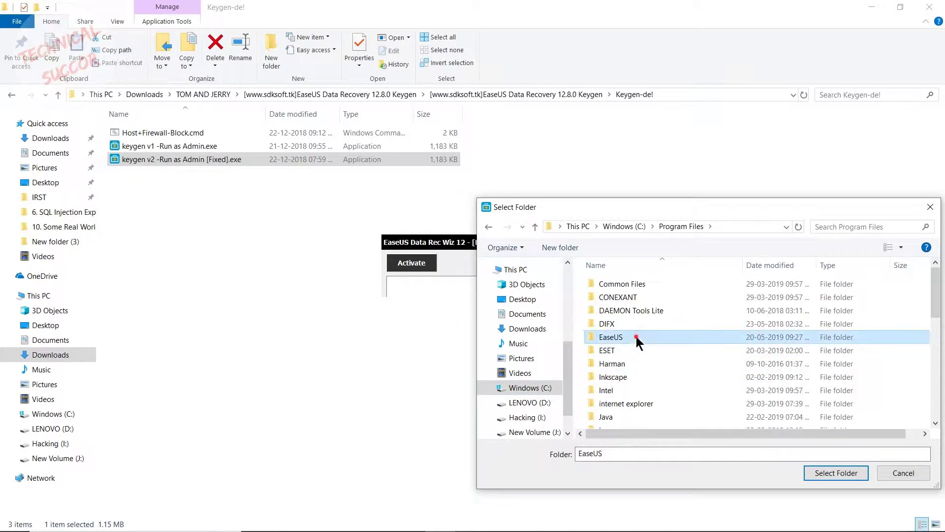
double_click(685, 285)
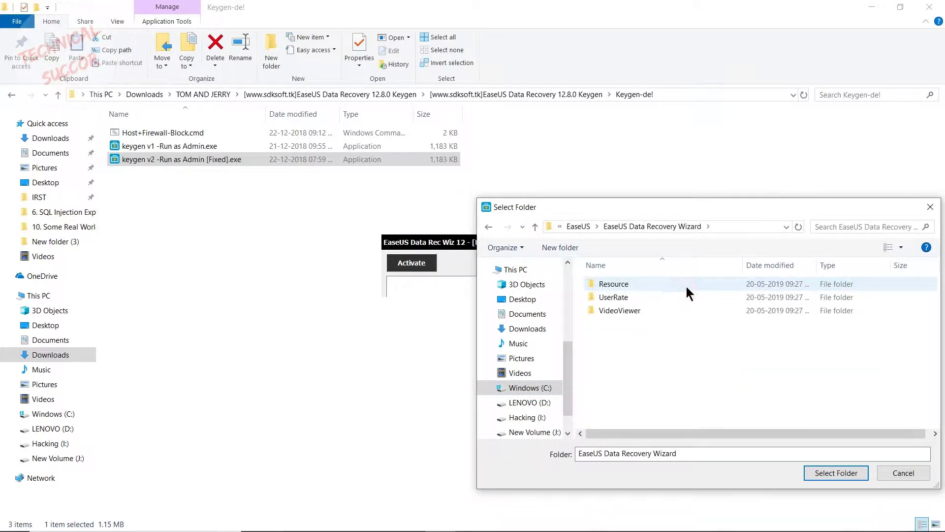
left_click(832, 473)
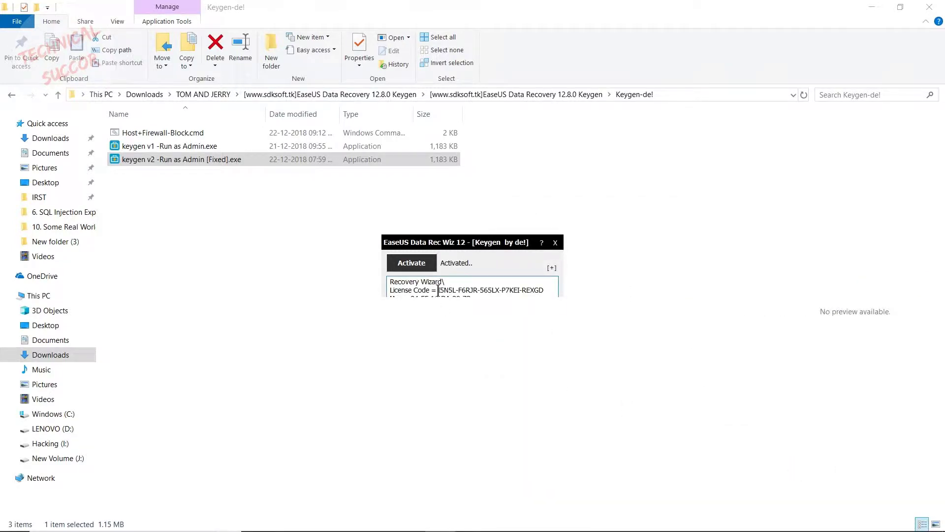
left_click(556, 238)
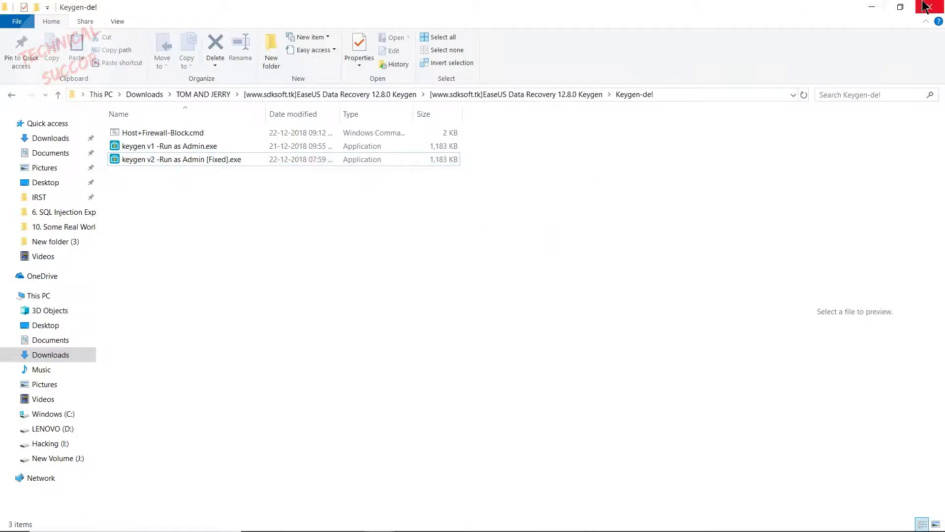
Close the file window and launch EaseUS Data Recovery Wizard from the desktop
left_click(925, 6)
double_click(18, 160)
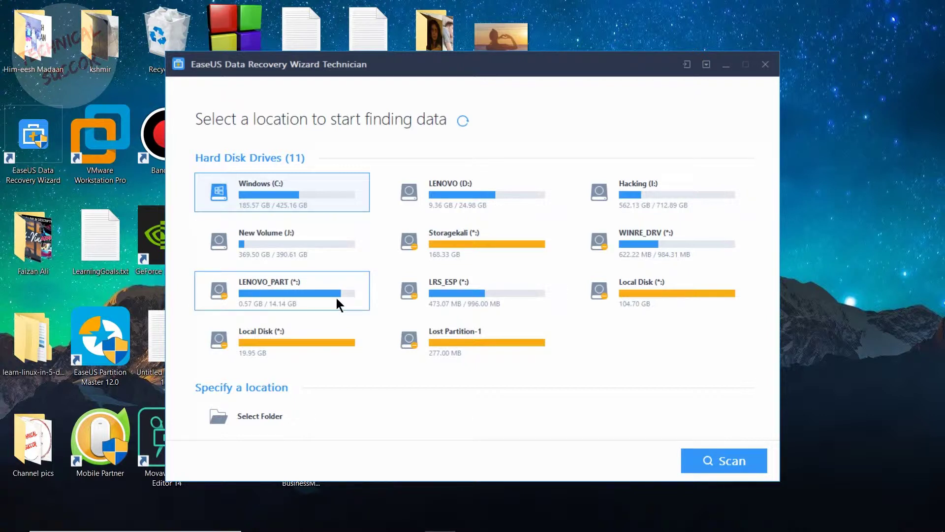
Move the recovery window off the desktop image 5ce27c255045d.png and delete that image
left_click_drag(404, 60, 483, 129)
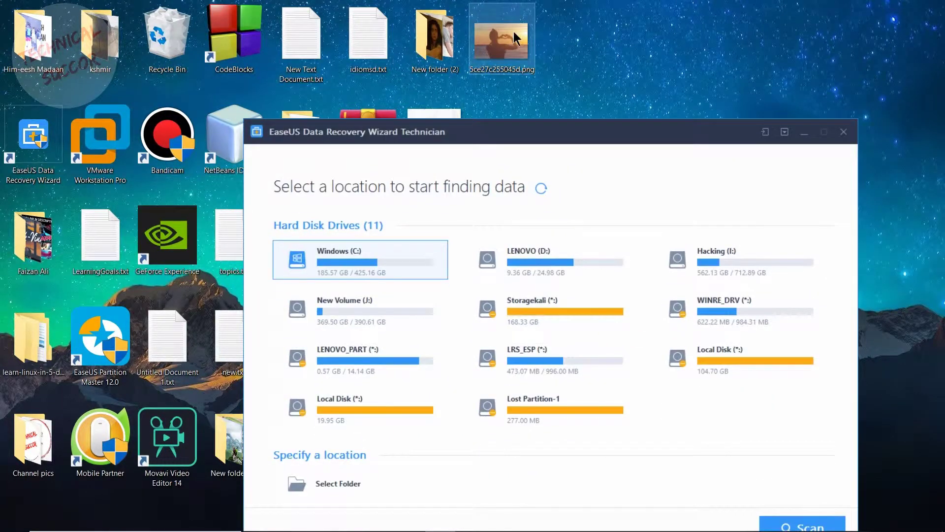
left_click(482, 71)
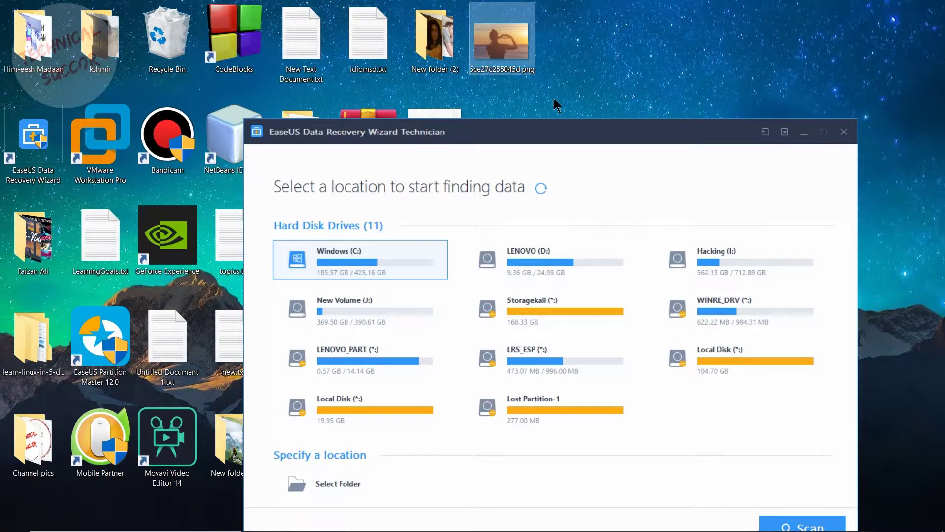
key("Delete")
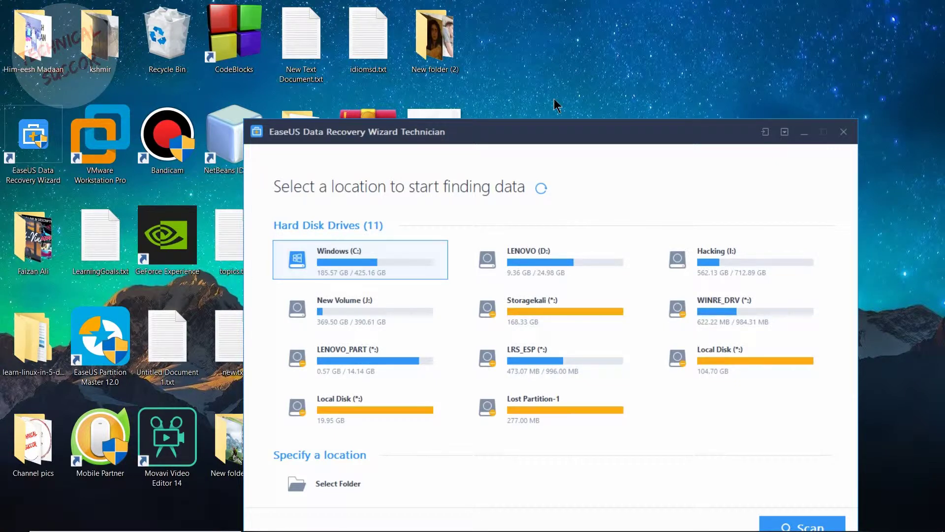
Permanently delete 5ce27c255045d.png from the Recycle Bin
left_click_drag(534, 140, 569, 98)
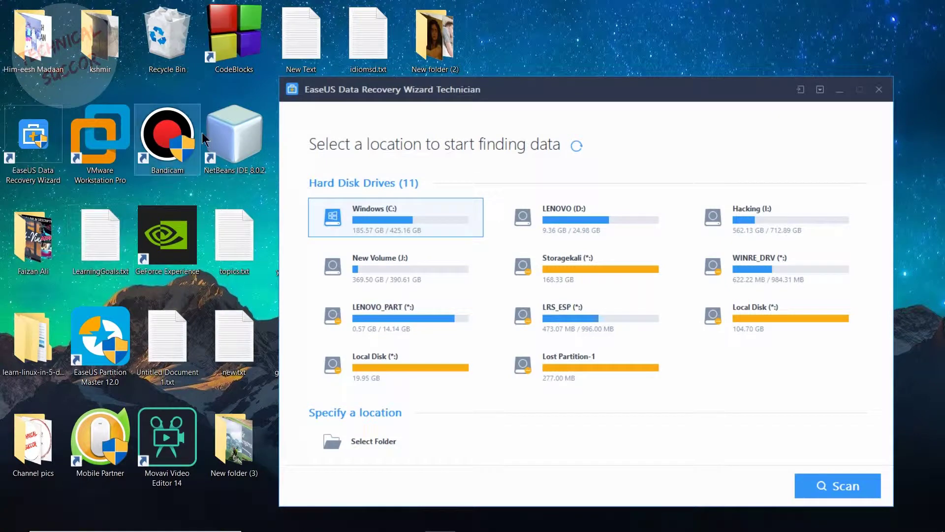
left_click_drag(543, 95, 468, 58)
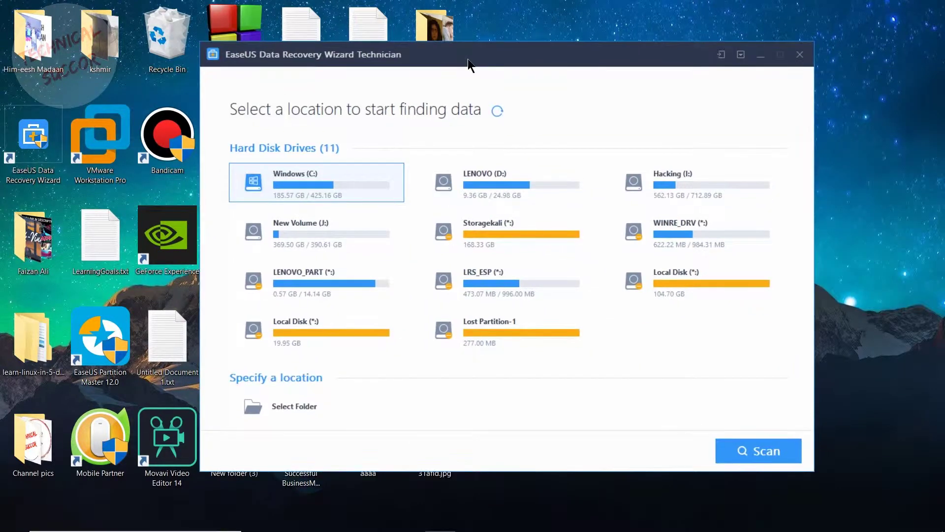
double_click(166, 38)
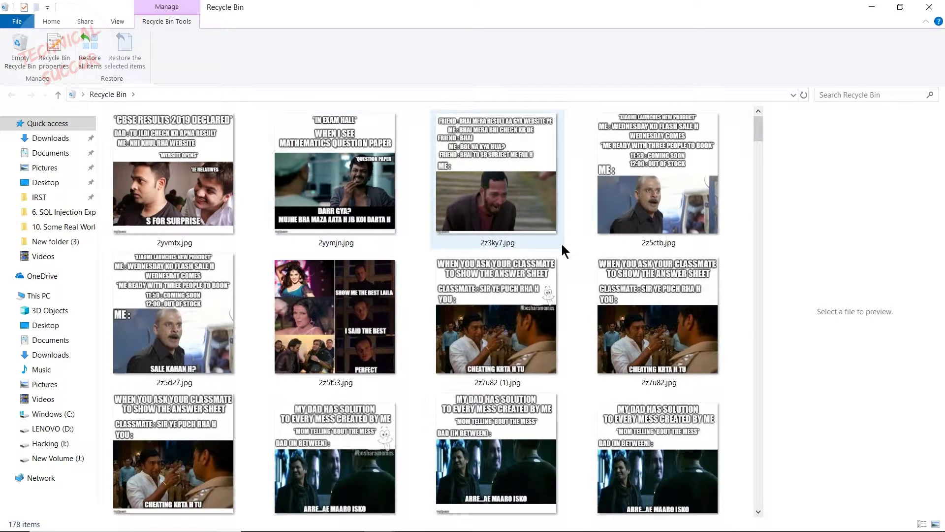
scroll(563, 244, "down", 5)
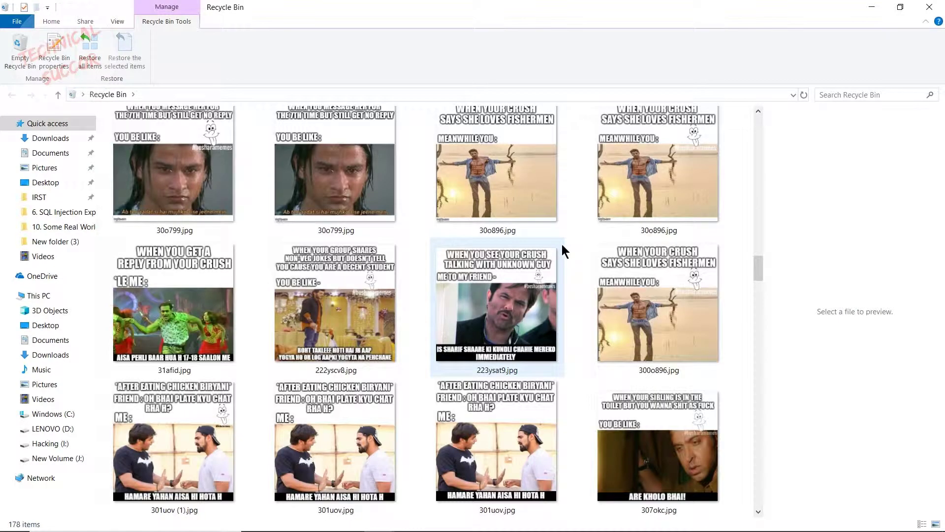
scroll(562, 244, "up", 5)
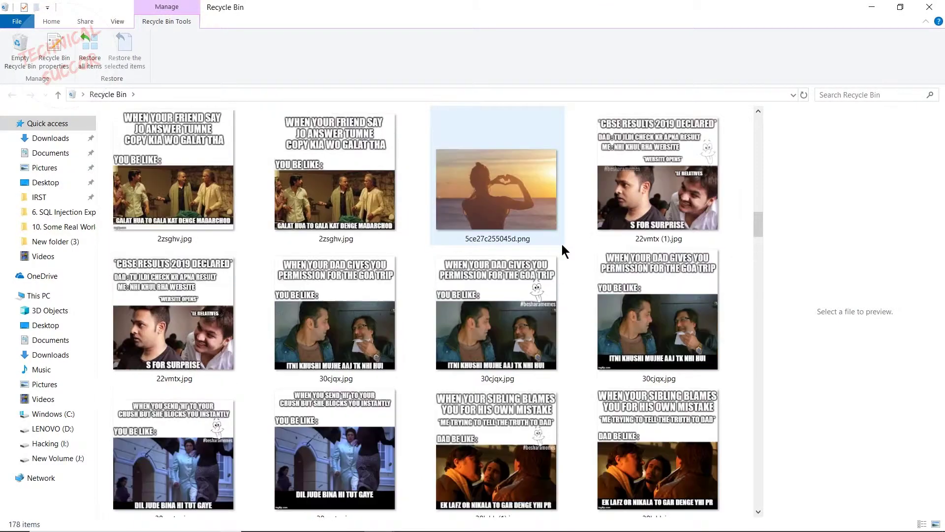
scroll(562, 244, "up", 10)
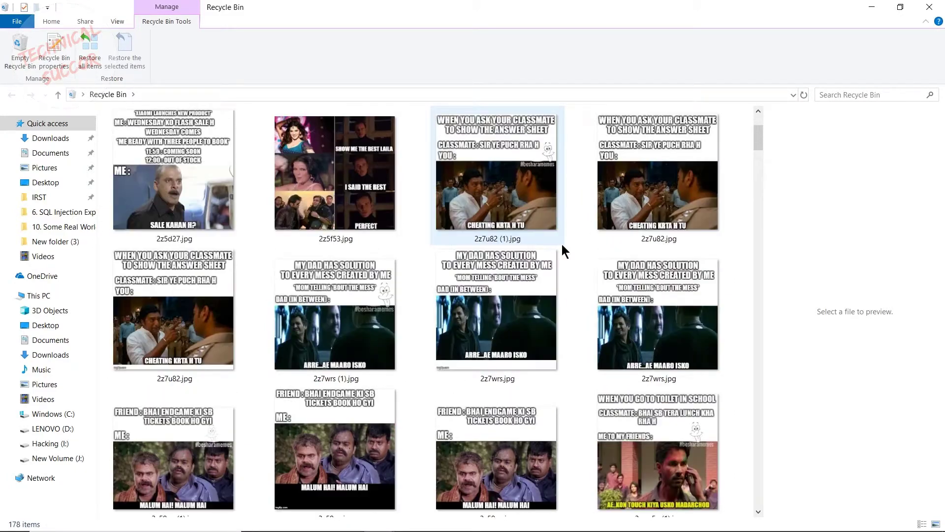
scroll(562, 244, "down", 5)
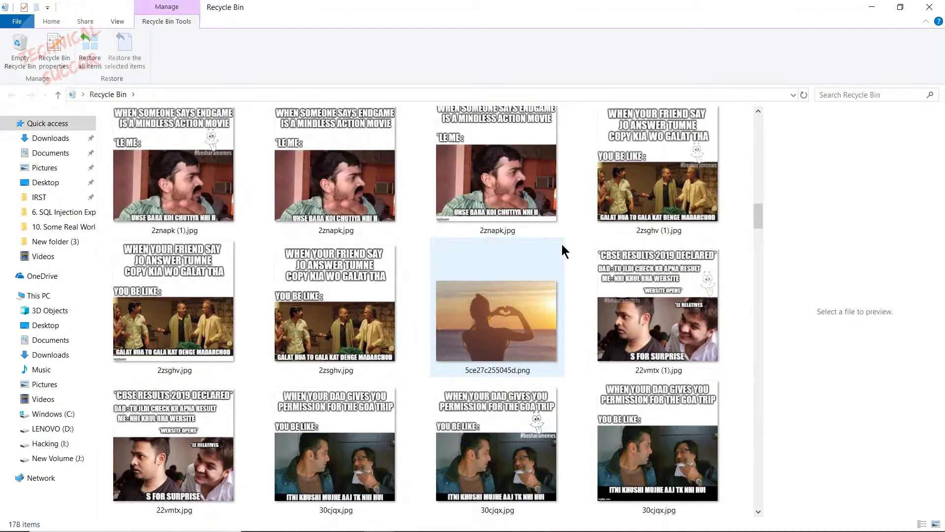
scroll(562, 244, "down", 5)
scroll(562, 245, "up", 3)
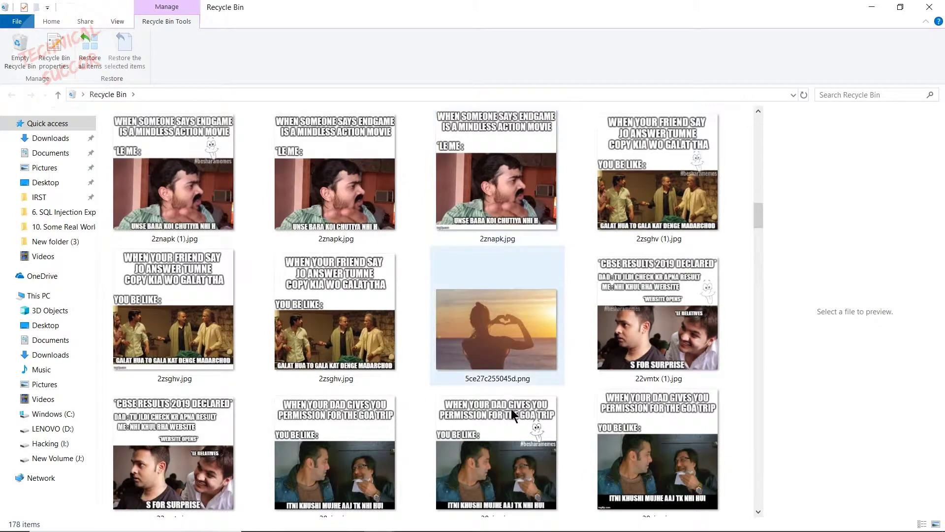
left_click(504, 364)
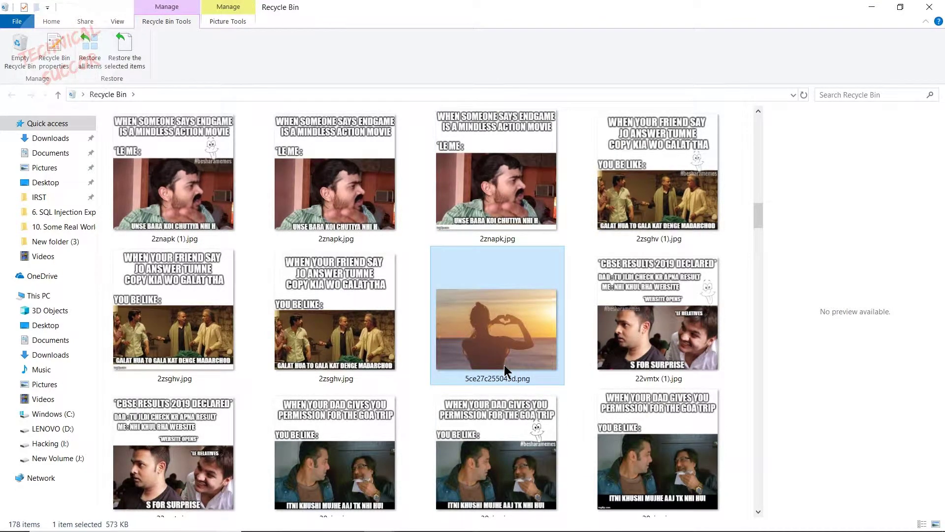
key("Delete")
left_click(512, 315)
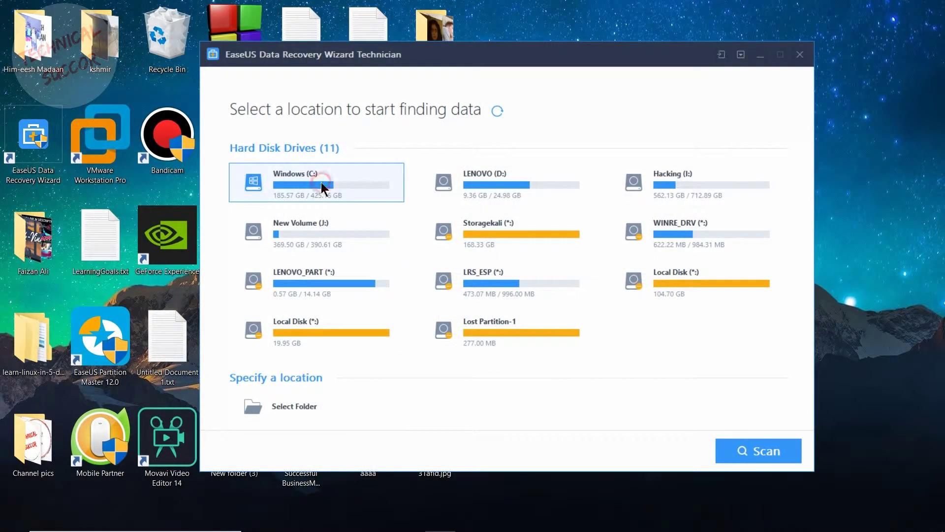
Scan the Windows (C:) drive for lost files
left_click(751, 453)
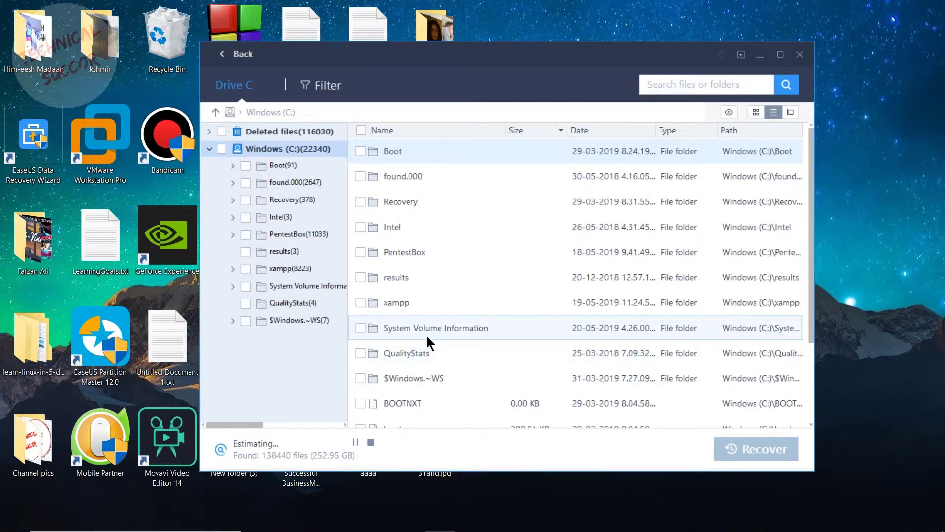
Open and expand the Users folder under Windows (C:) in the scan results
scroll(426, 336, "down", 2)
scroll(427, 335, "up", 2)
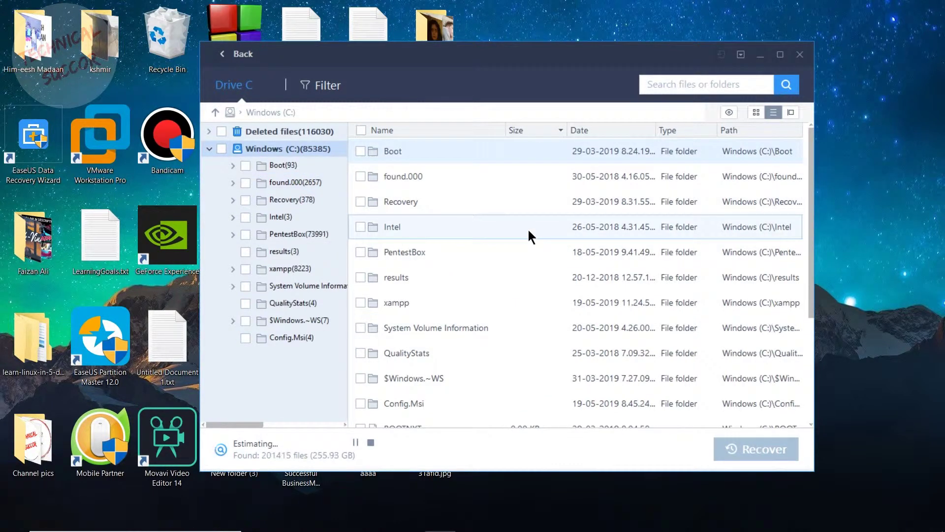
left_click(276, 165)
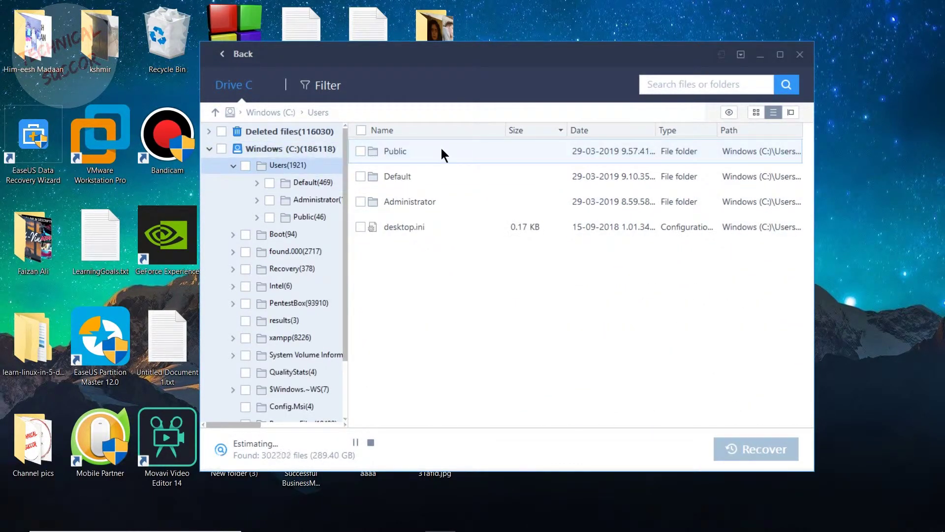
left_click(291, 164)
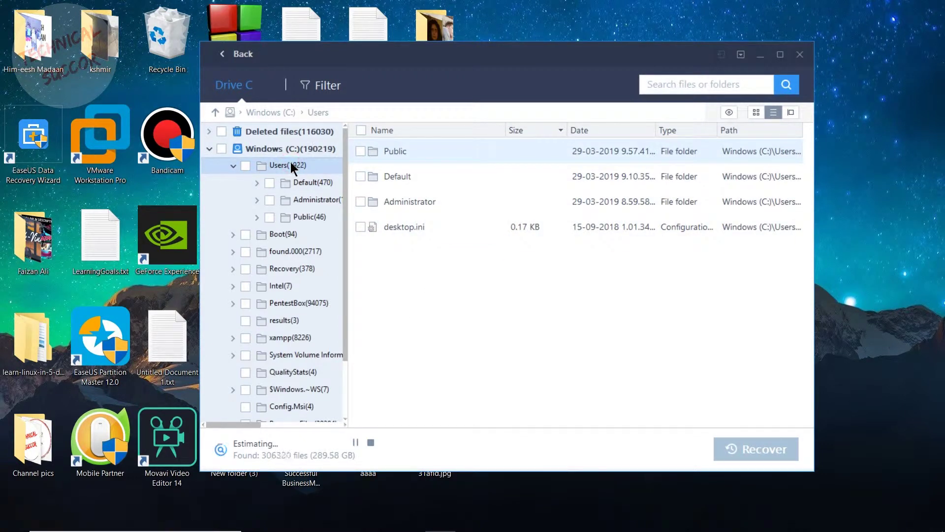
left_click(290, 165)
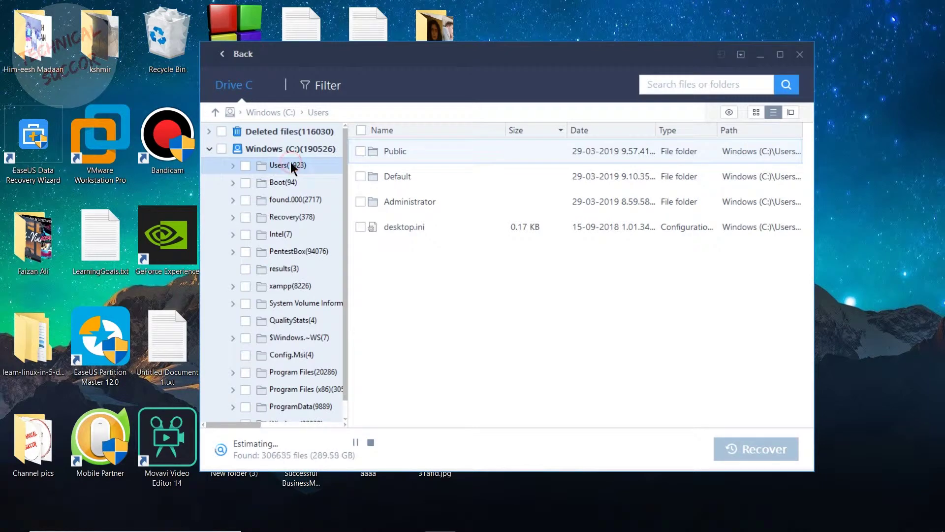
left_click(290, 165)
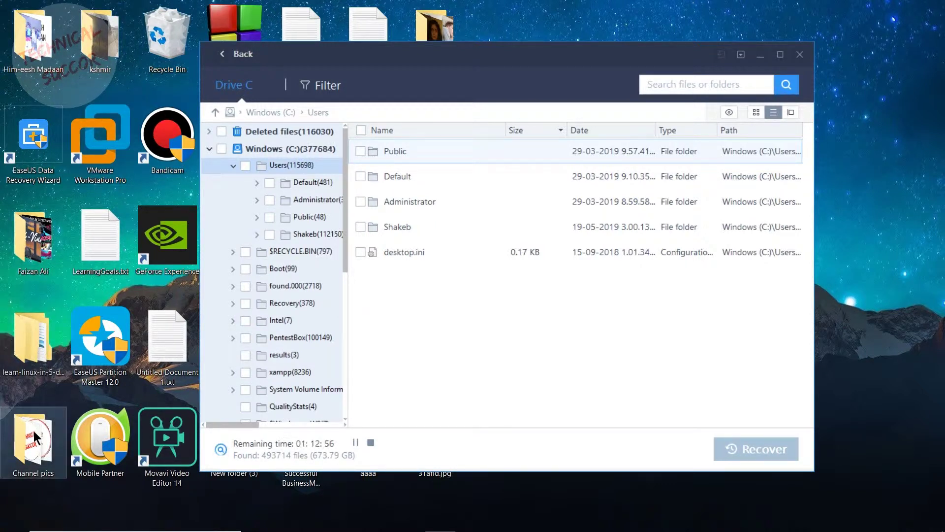
Browse the 32gb folder on LENOVO (D:), widening the Name column to read the full file names
double_click(31, 348)
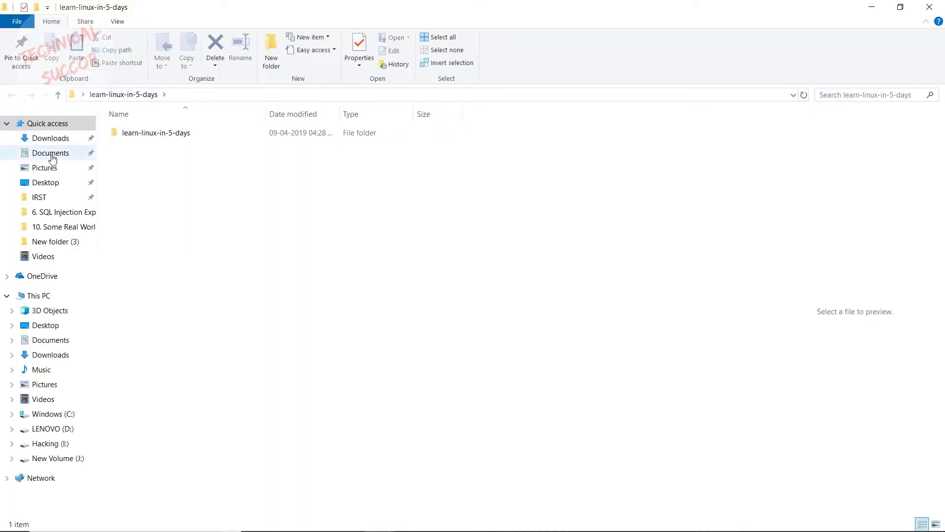
left_click(47, 123)
left_click(53, 429)
double_click(147, 172)
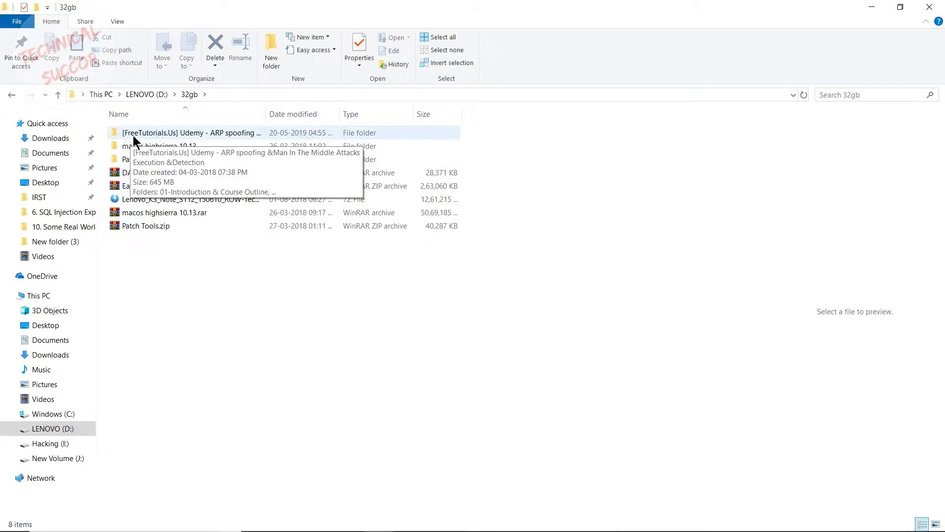
left_click_drag(266, 113, 433, 116)
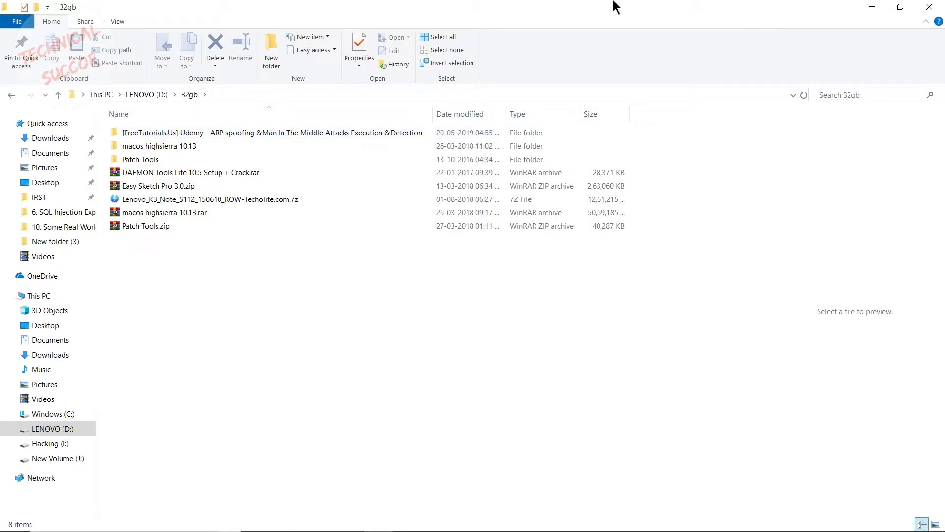
left_click(12, 96)
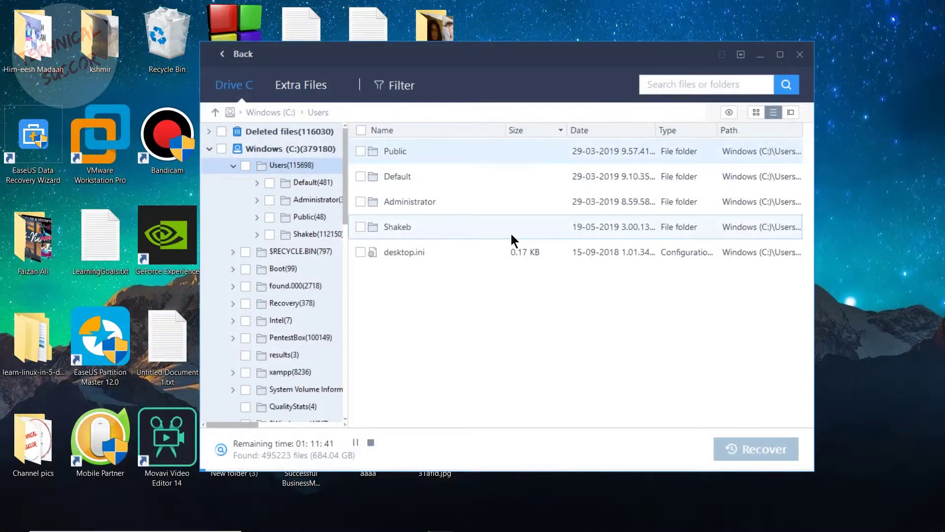
Open the Desktop folder in the personal profile under Users and mark 5ce27c255045d.png for recovery
double_click(405, 231)
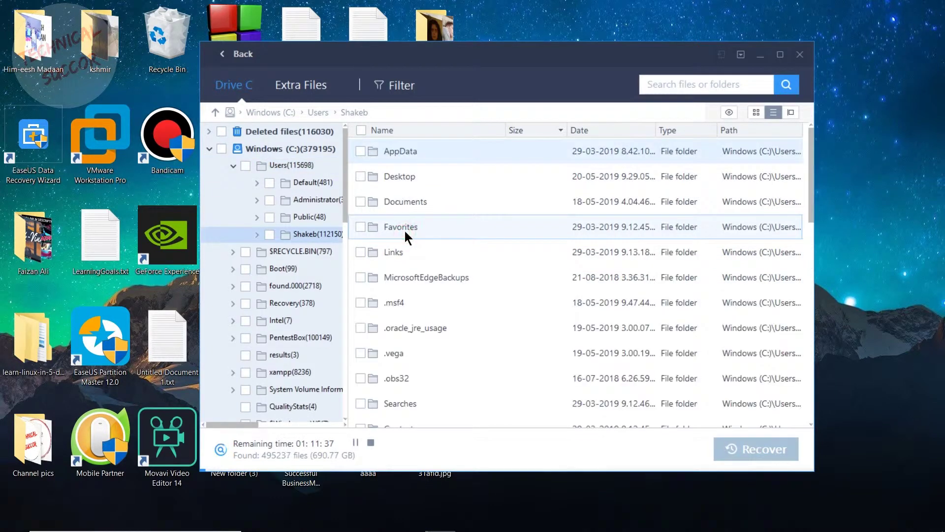
left_click(535, 185)
double_click(535, 184)
scroll(530, 352, "down", 1)
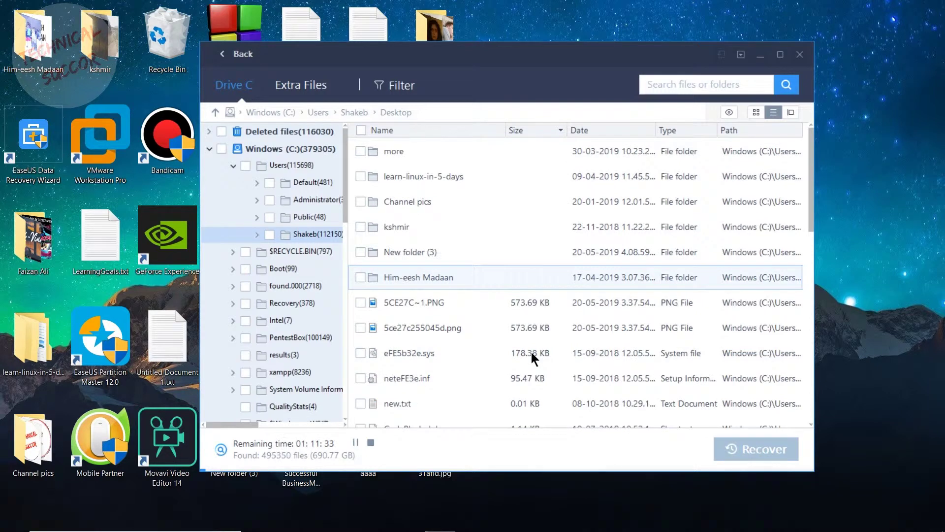
left_click(359, 328)
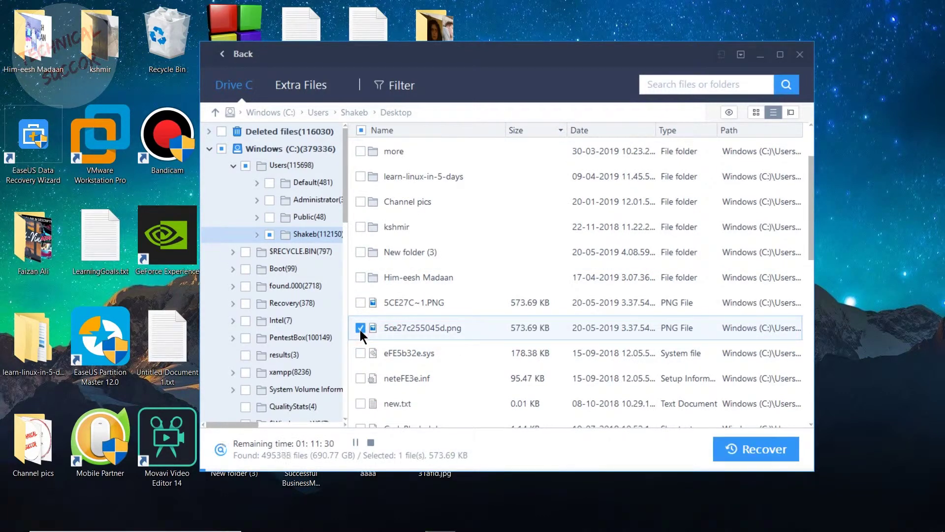
Mark 5cd940250bc1c.png in the same Desktop folder for recovery as well
scroll(627, 332, "down", 5)
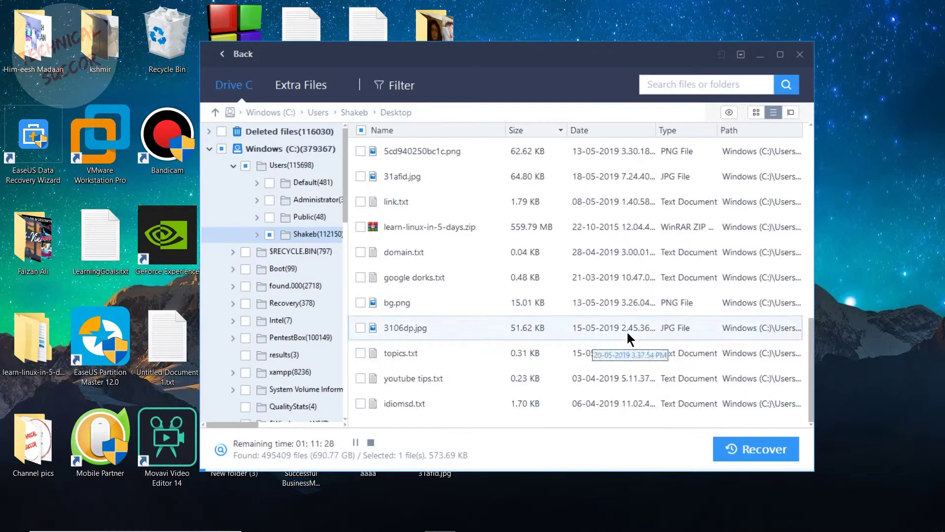
scroll(627, 332, "up", 1)
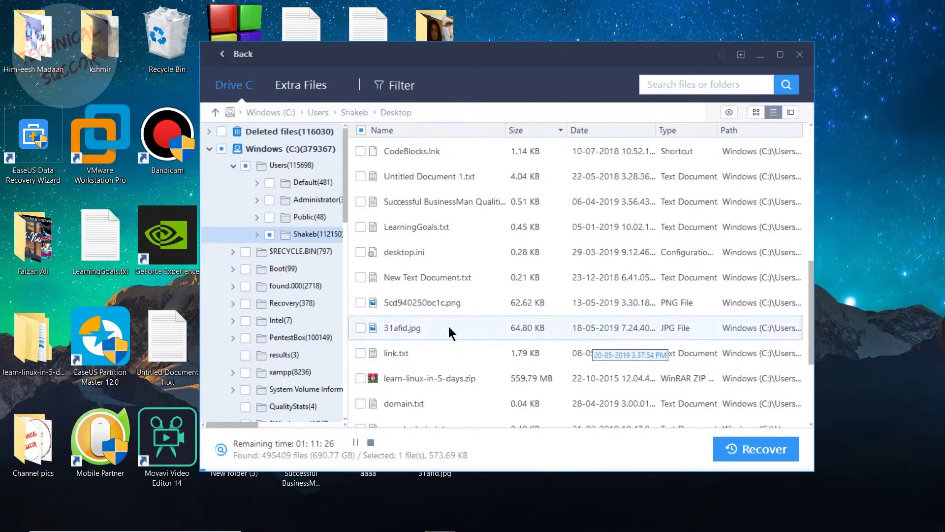
left_click(361, 302)
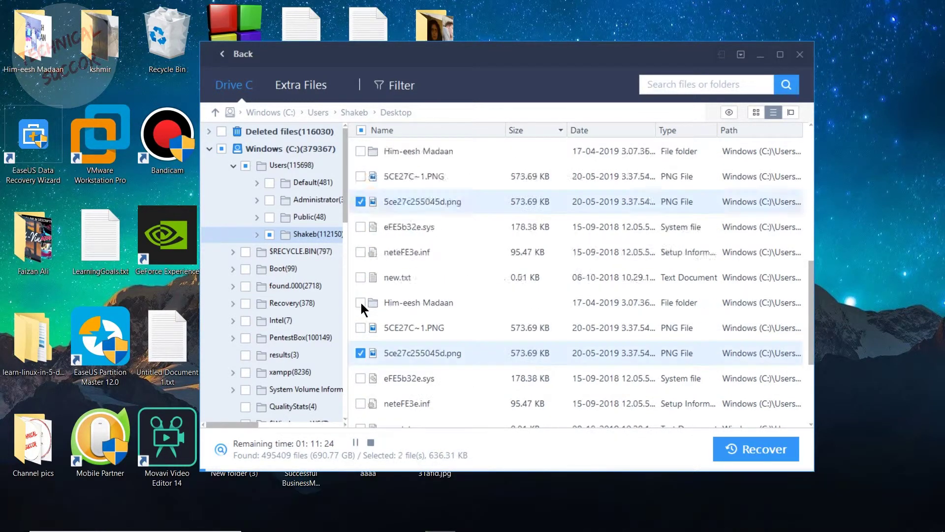
scroll(362, 303, "down", 1)
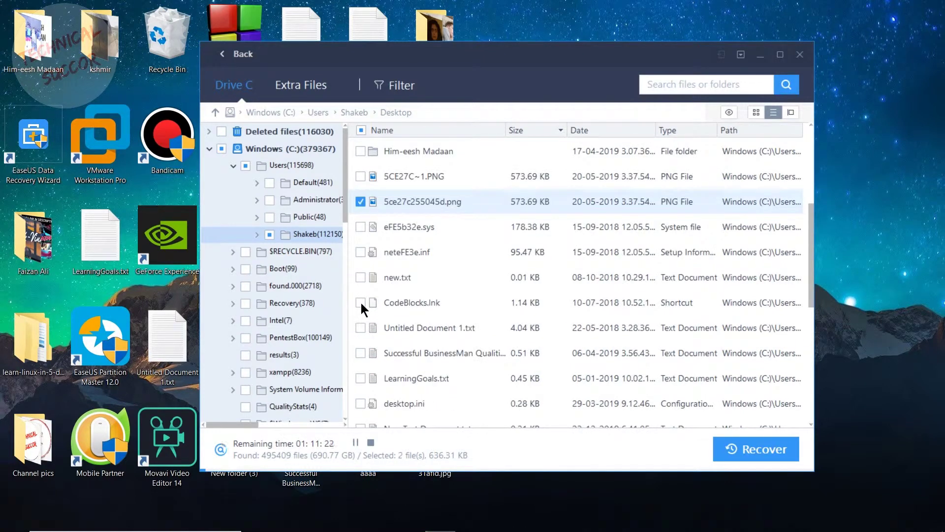
scroll(361, 302, "down", 4)
scroll(361, 303, "up", 2)
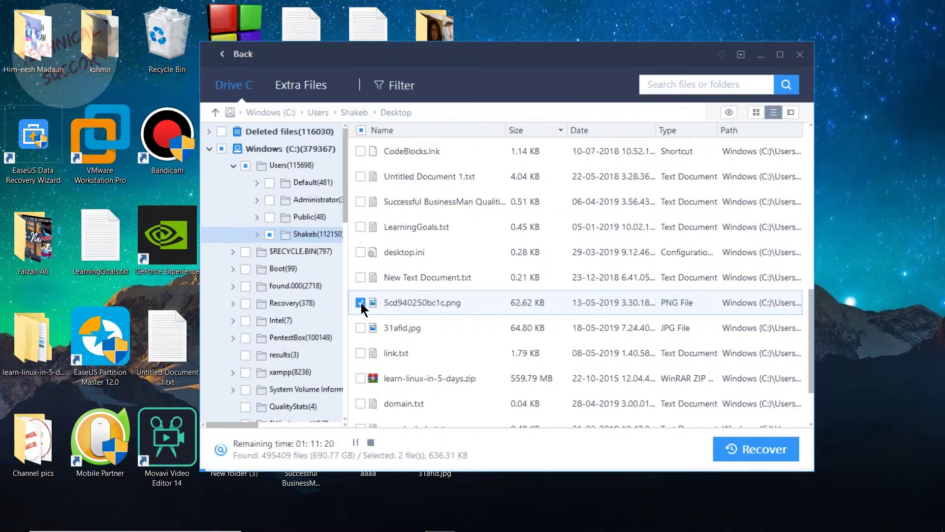
scroll(362, 302, "up", 3)
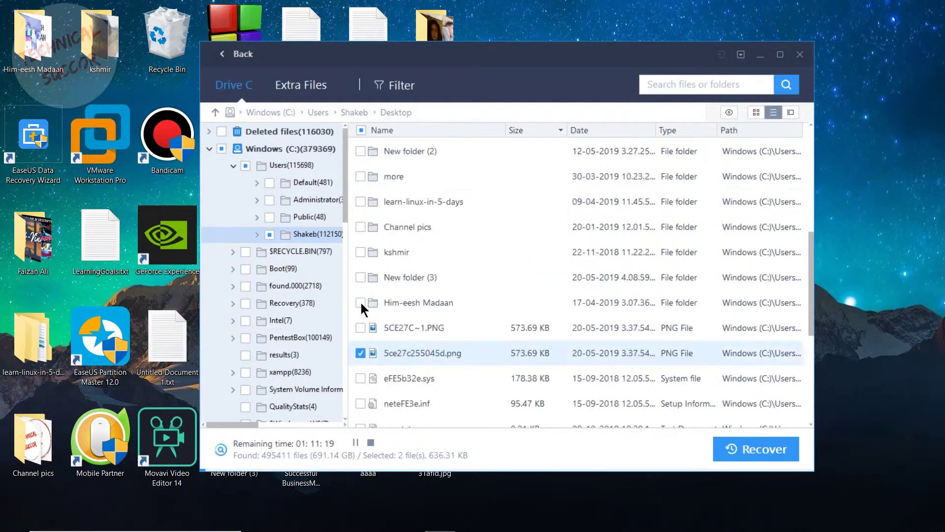
Recover the marked images to the Hacking (I:) drive, accepting recovery of possibly incomplete files
left_click(744, 449)
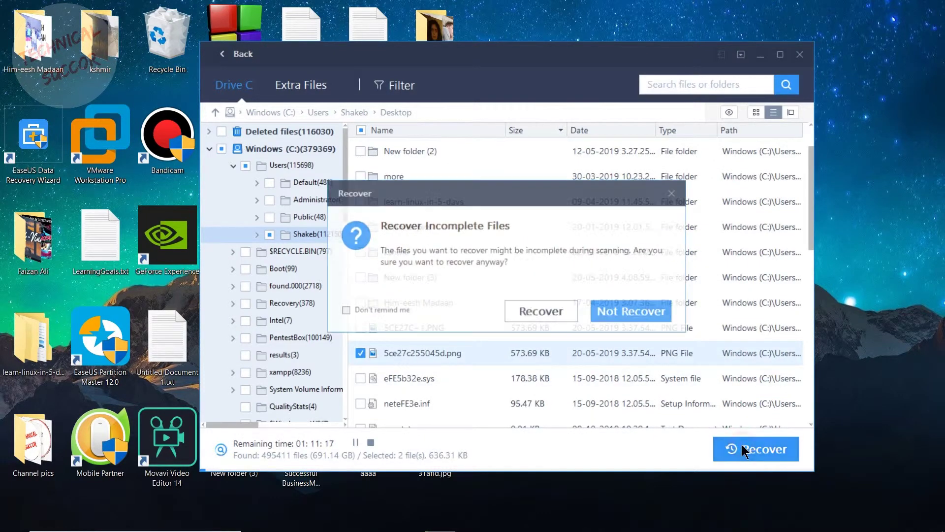
left_click(560, 311)
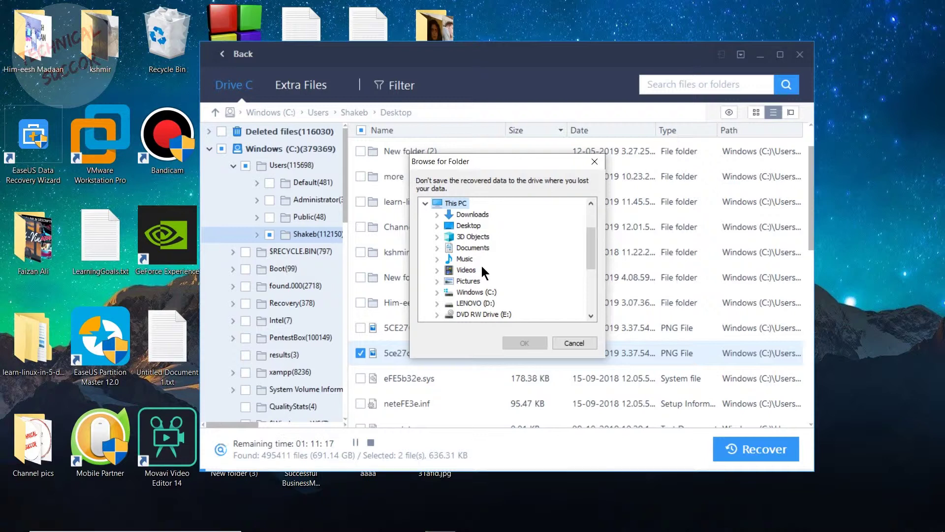
scroll(482, 267, "down", 5)
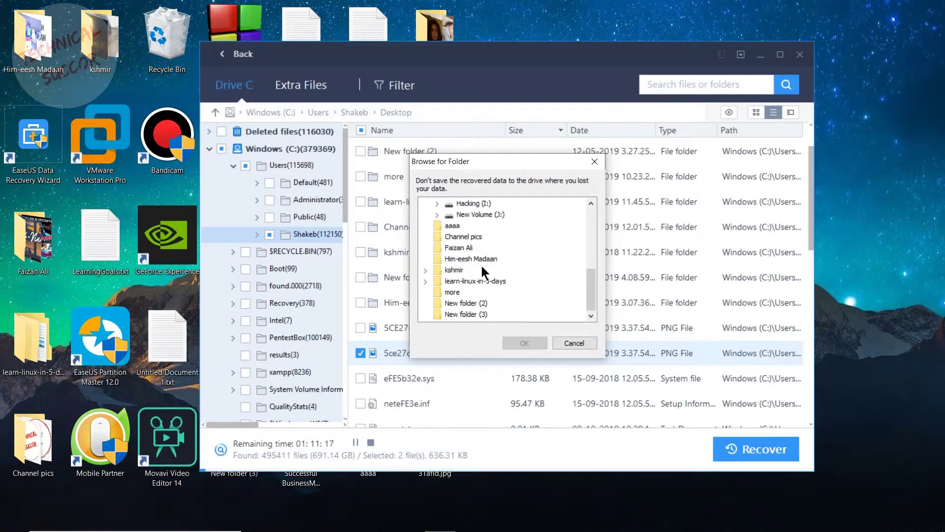
scroll(482, 266, "up", 1)
left_click(474, 232)
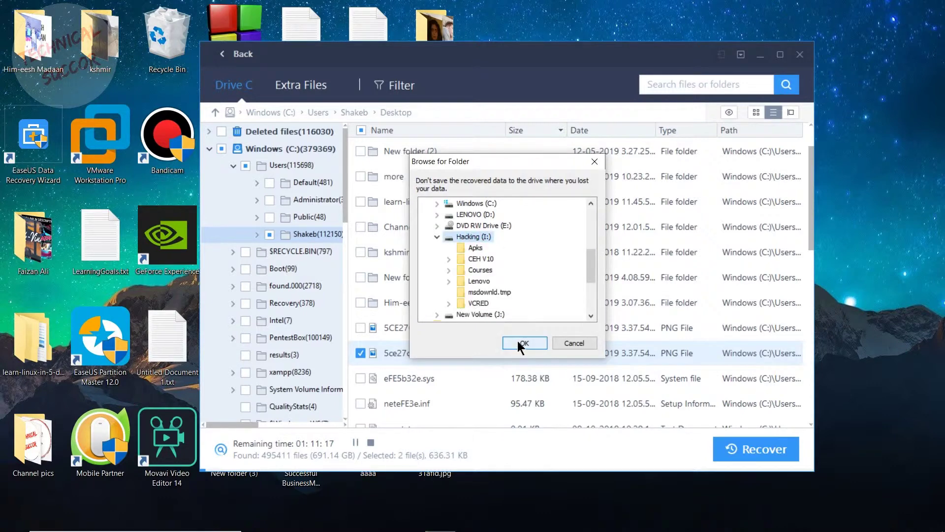
left_click(518, 341)
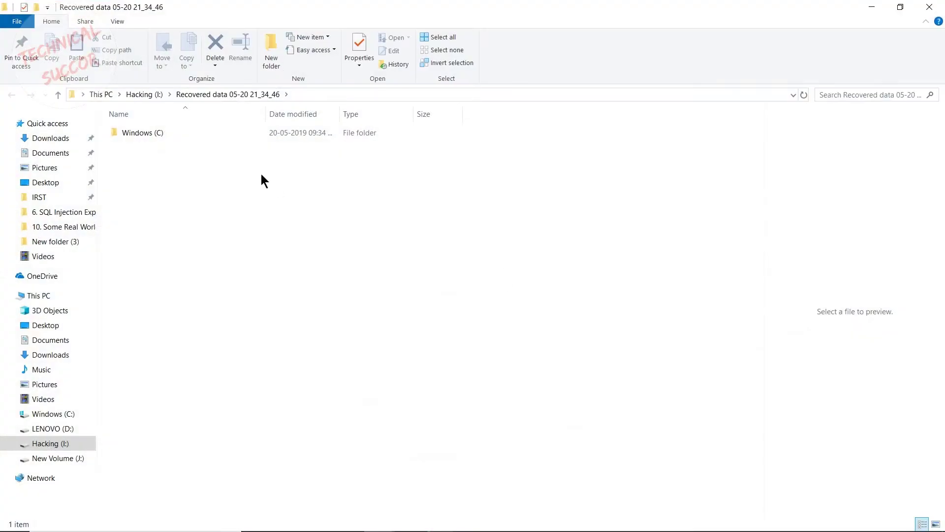
Open the recovered Desktop folder through Windows (C), Users and the personal profile folder
double_click(207, 129)
left_click(208, 129)
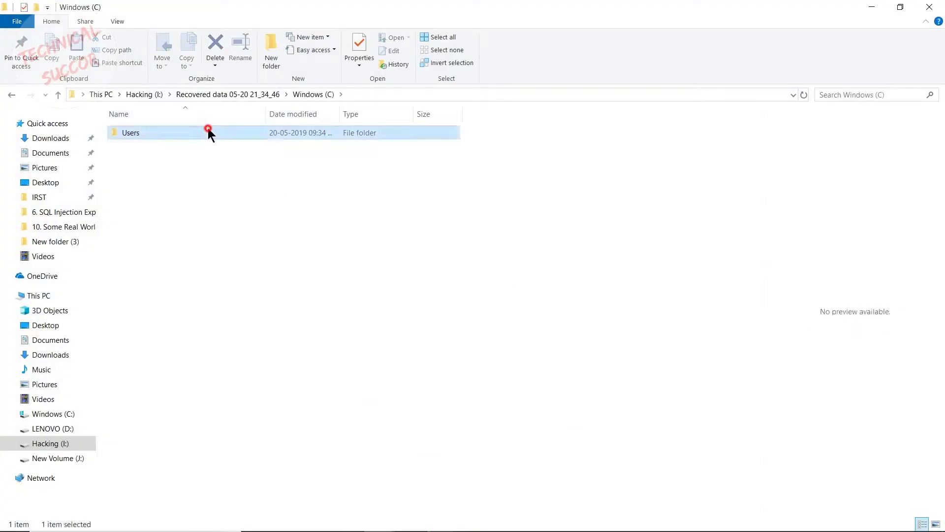
double_click(208, 134)
double_click(207, 133)
left_click(208, 133)
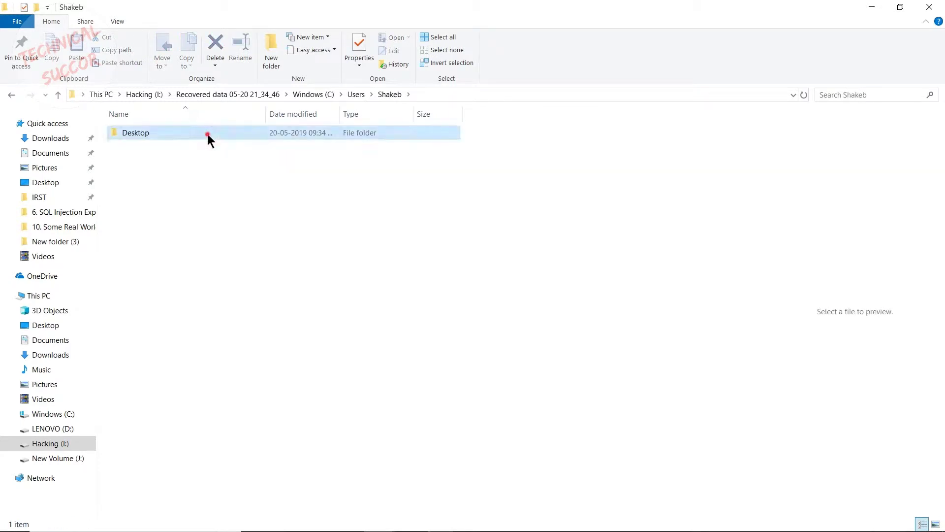
double_click(208, 134)
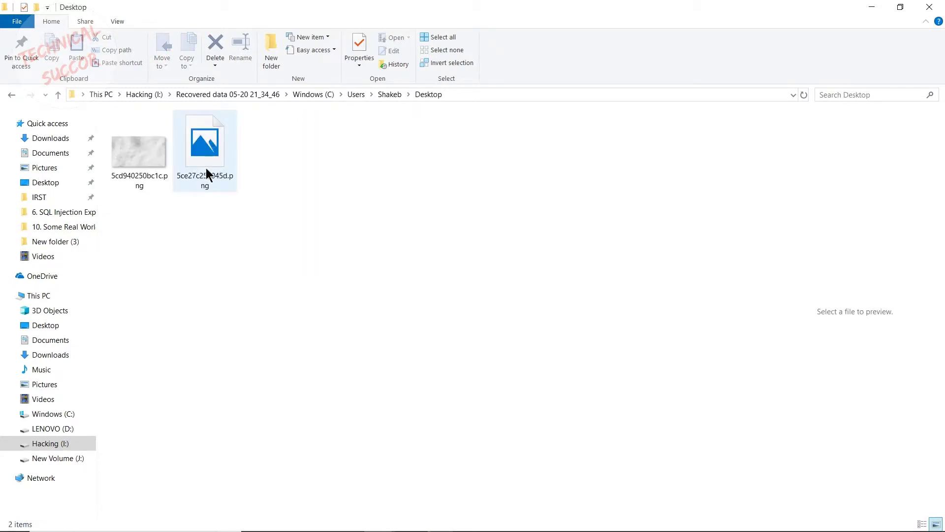
View the recovered 5ce27c255045d.png in Photos, and close the viewer, the folder window and the recovery message
right_click(228, 172)
left_click(257, 101)
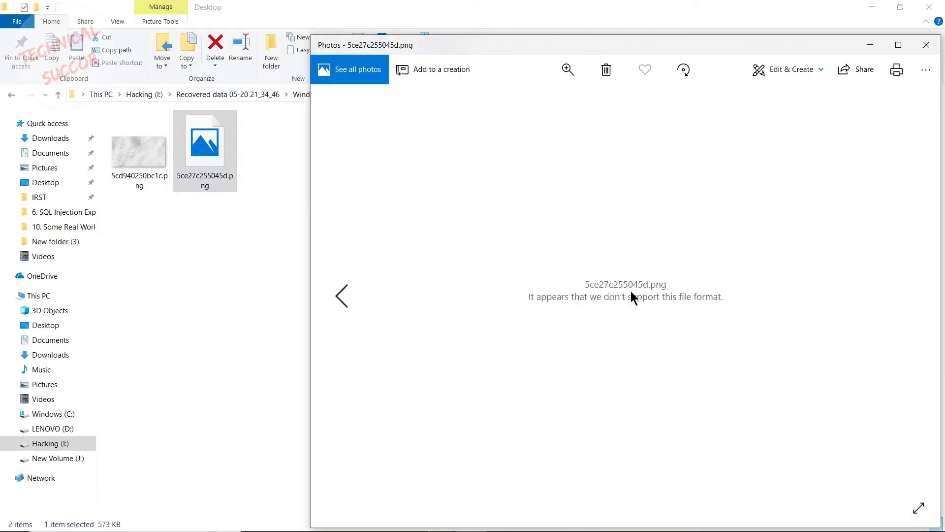
left_click(933, 50)
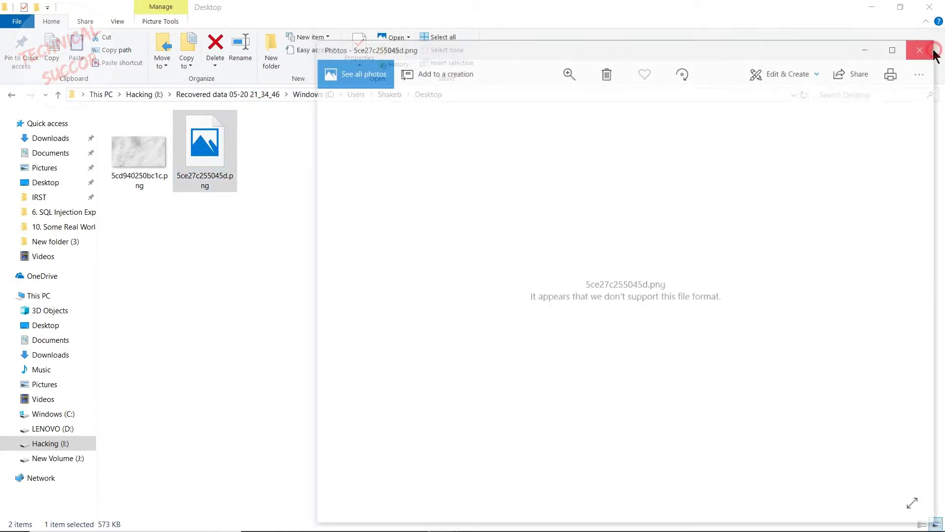
left_click(930, 7)
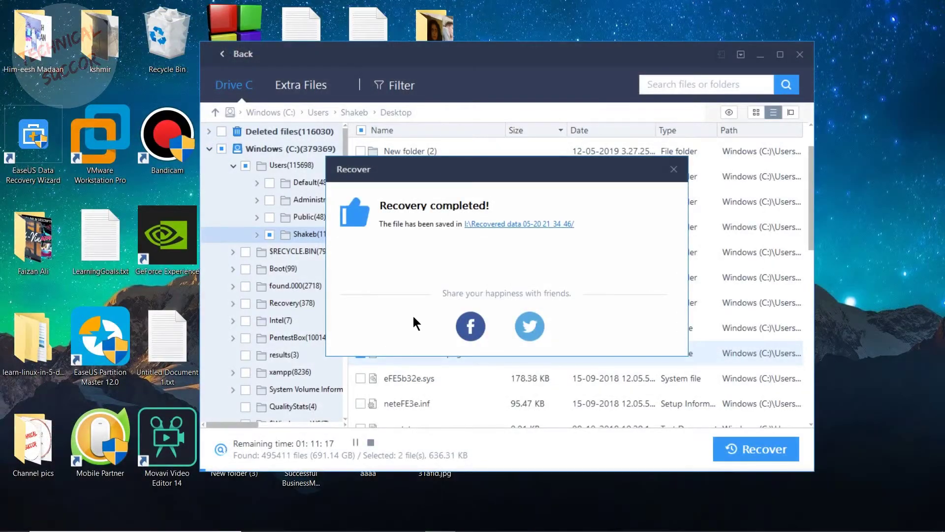
left_click(674, 169)
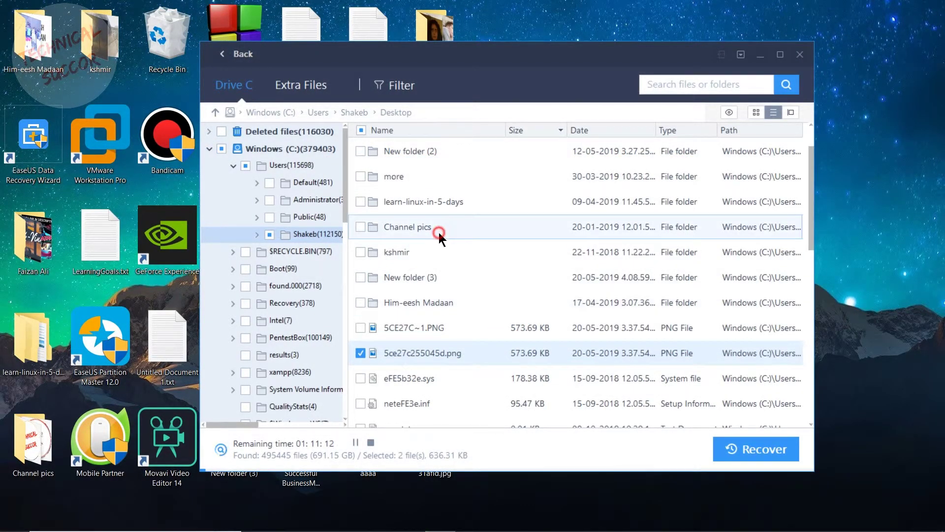
Mark the video CaPC1V1I450.mkv in the $RECYCLE.BIN folder of Windows (C:) for recovery
scroll(438, 230, "up", 2)
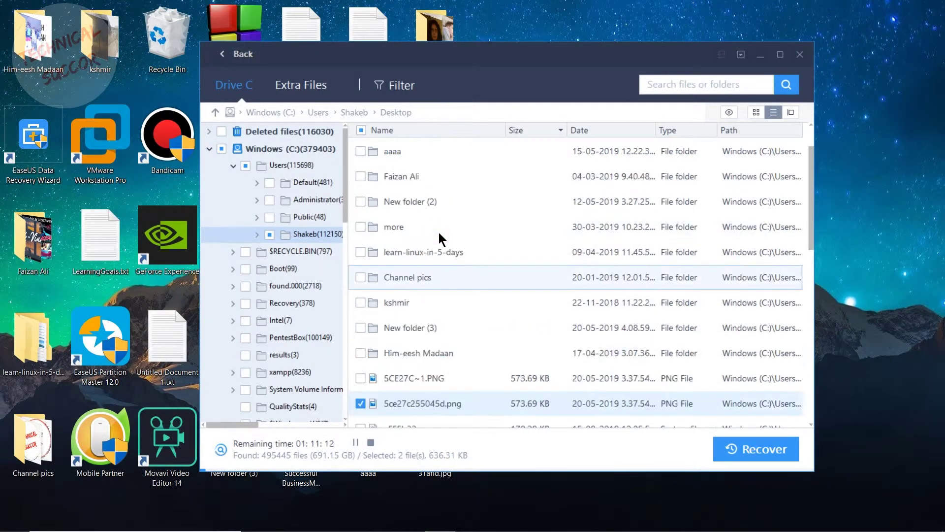
left_click(300, 251)
scroll(432, 252, "down", 15)
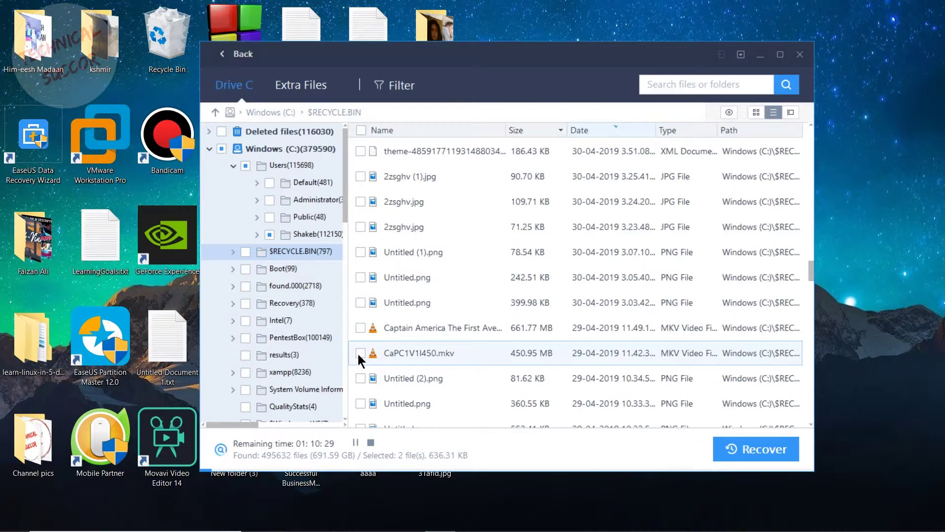
left_click(360, 353)
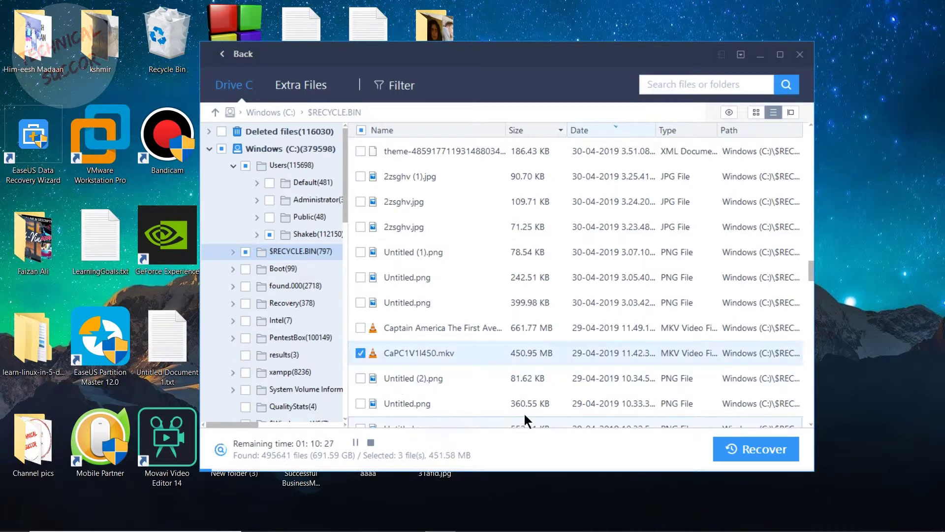
Recover the marked files to the LENOVO (D:) drive, accepting recovery of possibly incomplete files
left_click(722, 446)
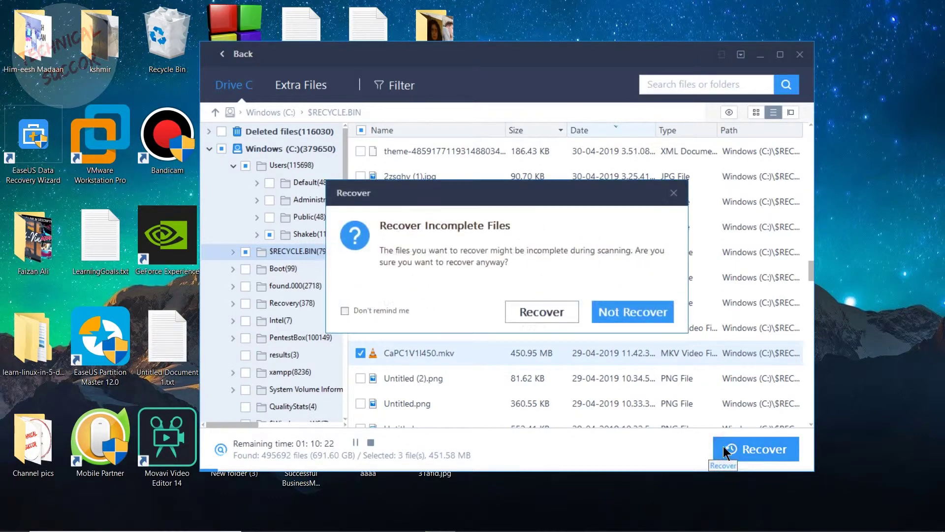
left_click(551, 309)
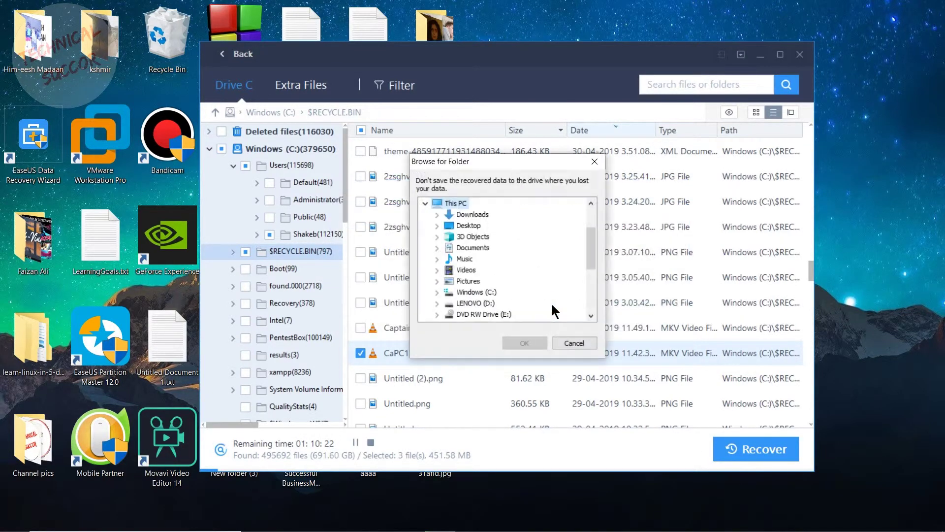
left_click(478, 303)
left_click(525, 343)
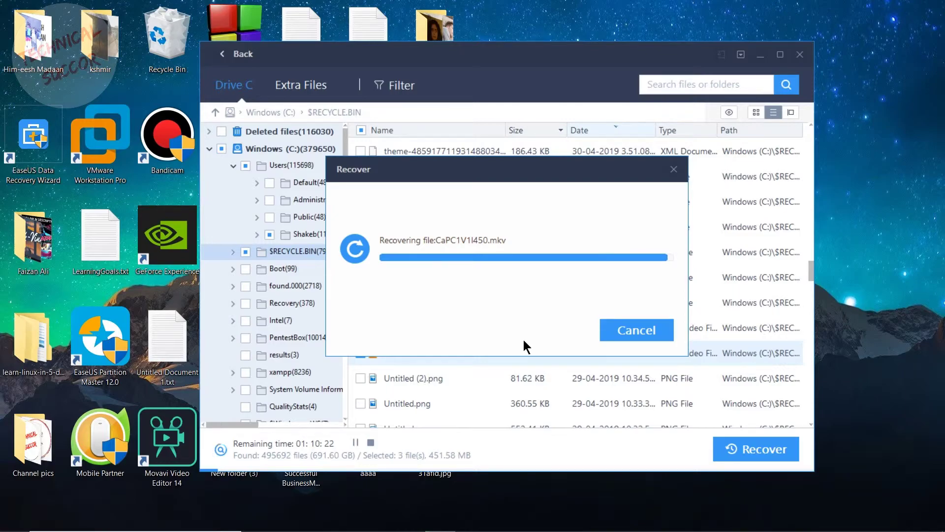
left_click(509, 223)
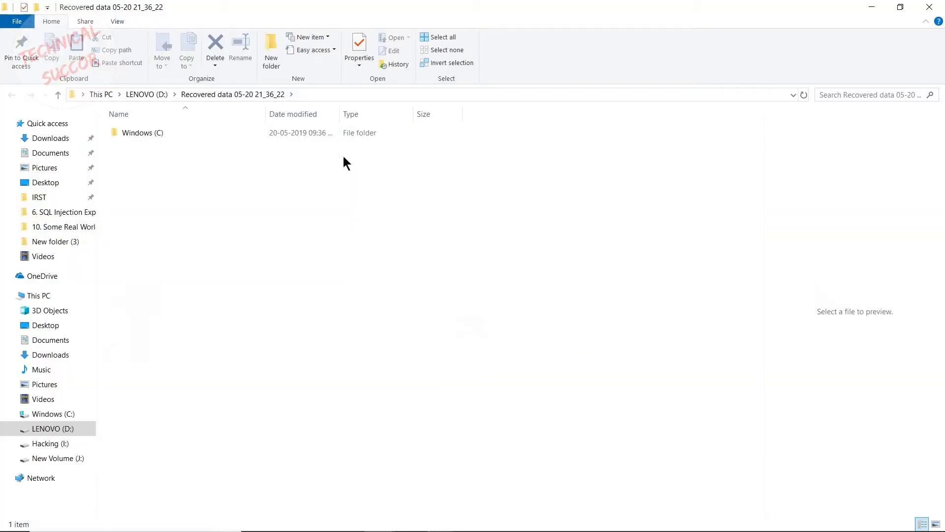
Open the recovered $RECYCLE.BIN folder inside Windows (C) and play CaPC1V1I450.mkv full screen in VLC media player
left_click(335, 138)
double_click(334, 137)
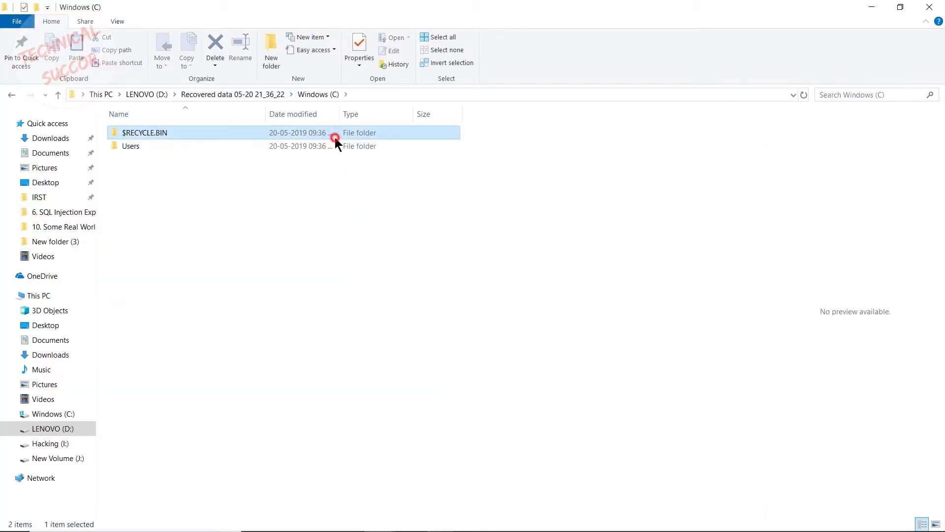
double_click(288, 131)
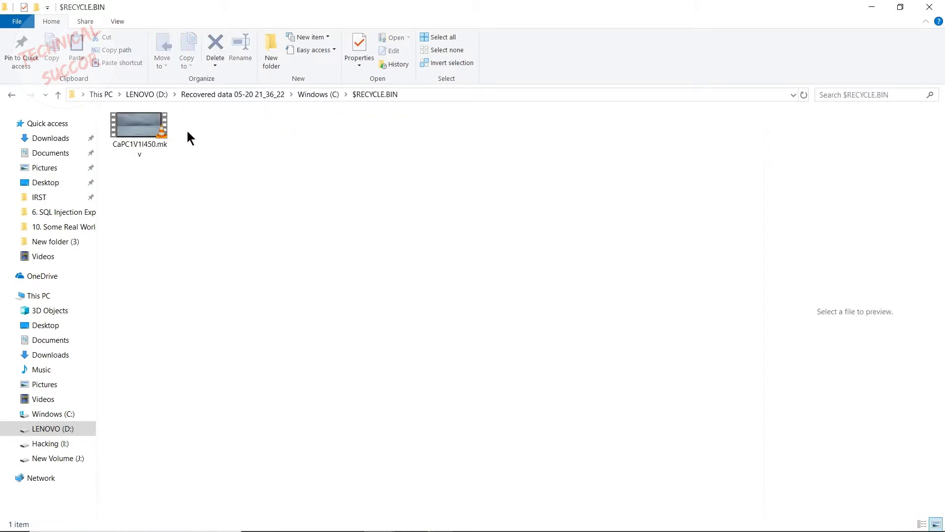
left_click(152, 134)
double_click(152, 134)
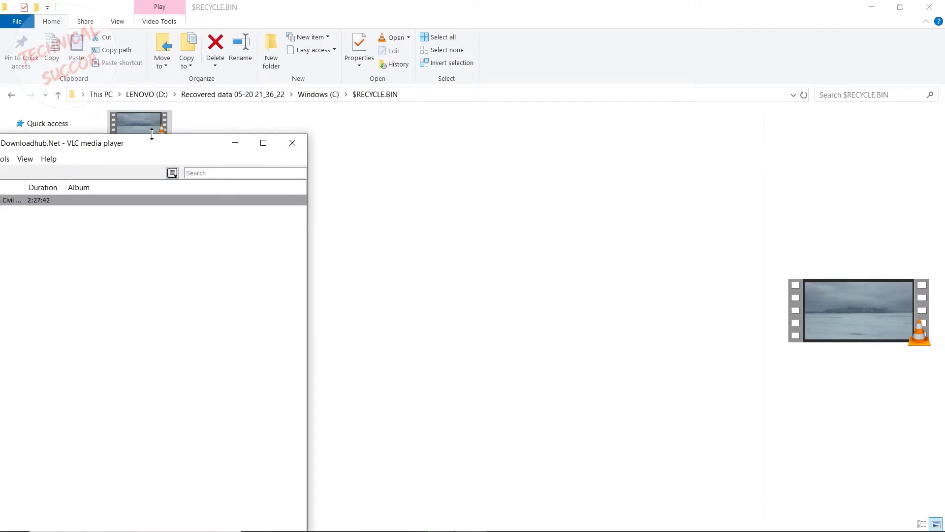
double_click(132, 203)
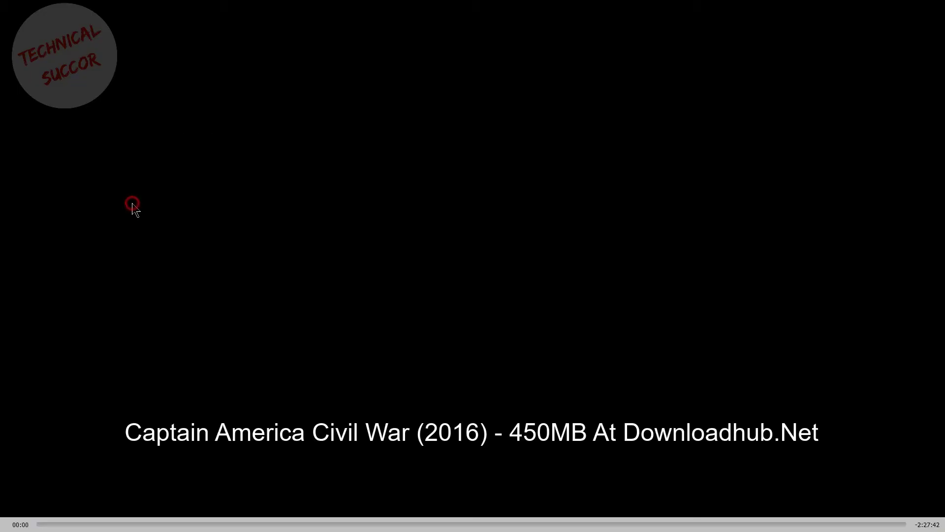